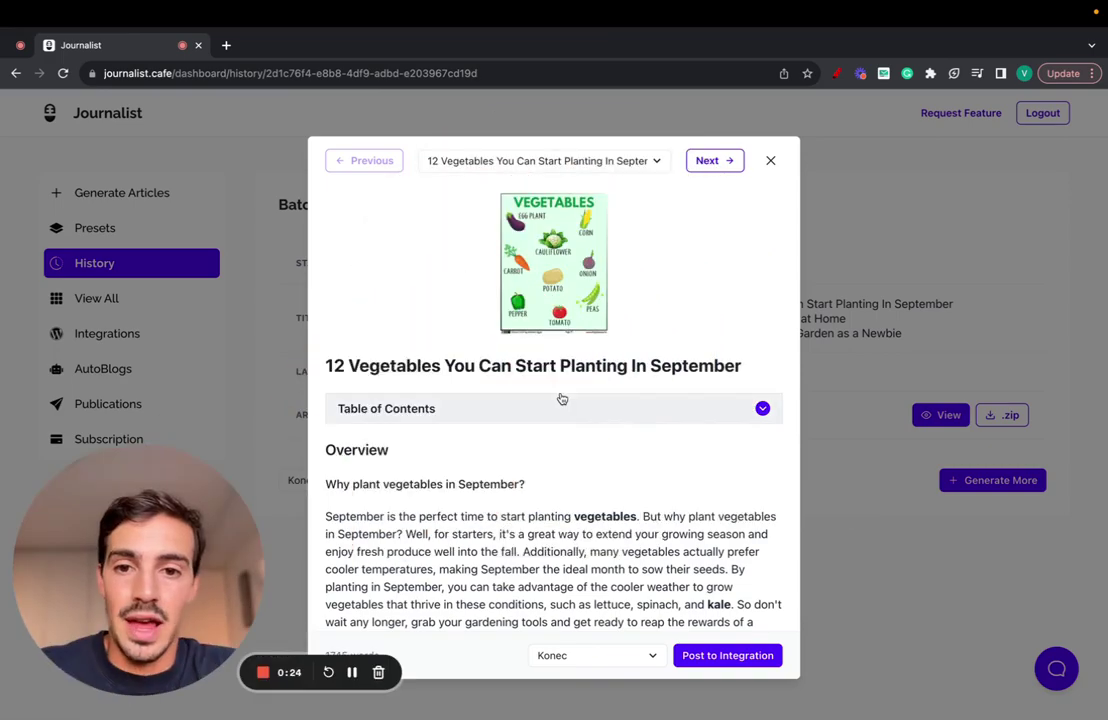
Scroll through the first article and expand its table of contents.
scroll(562, 399, "down", 20)
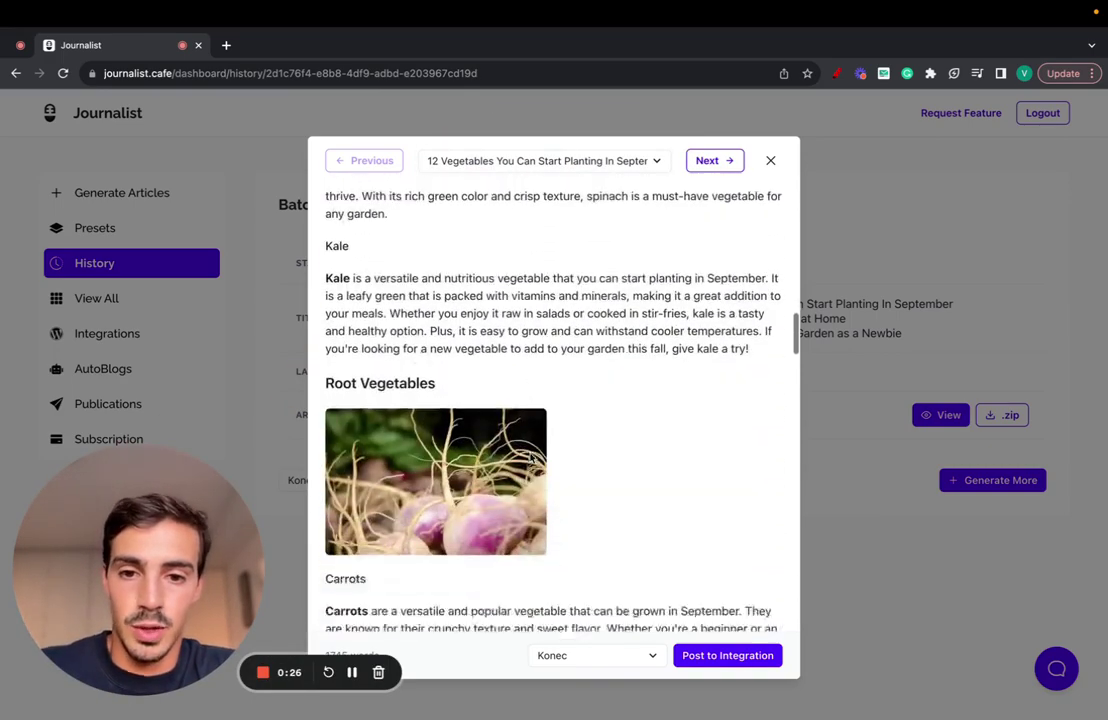
scroll(568, 269, "down", 5)
scroll(568, 269, "up", 5)
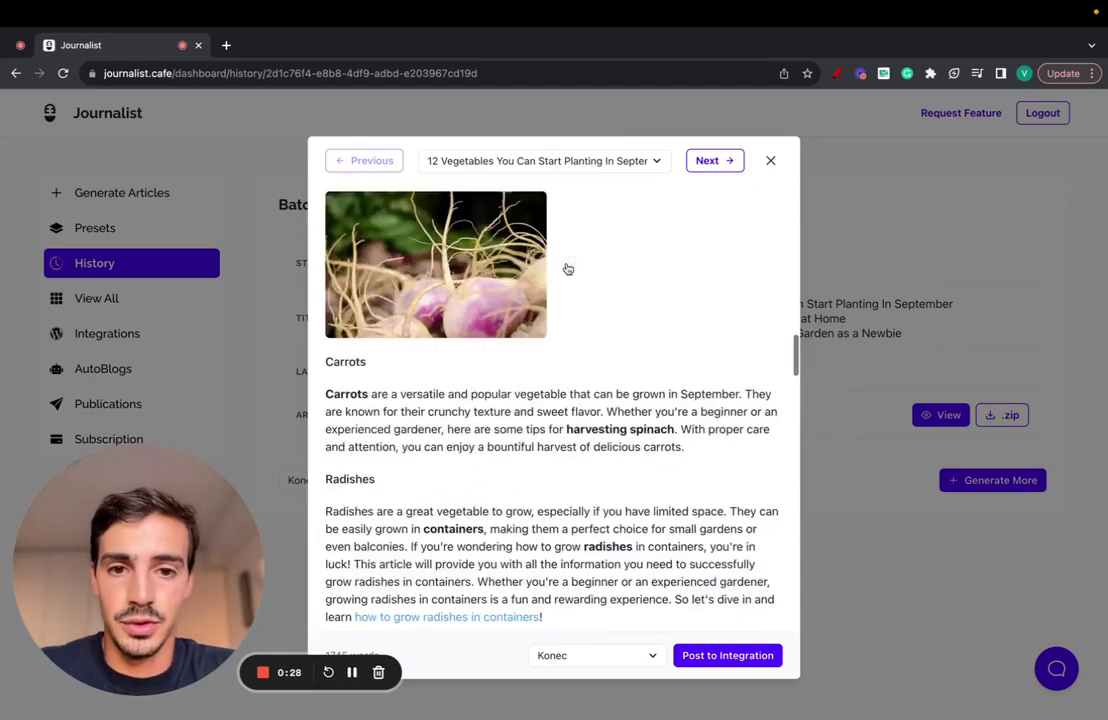
scroll(568, 269, "up", 10)
left_click(508, 403)
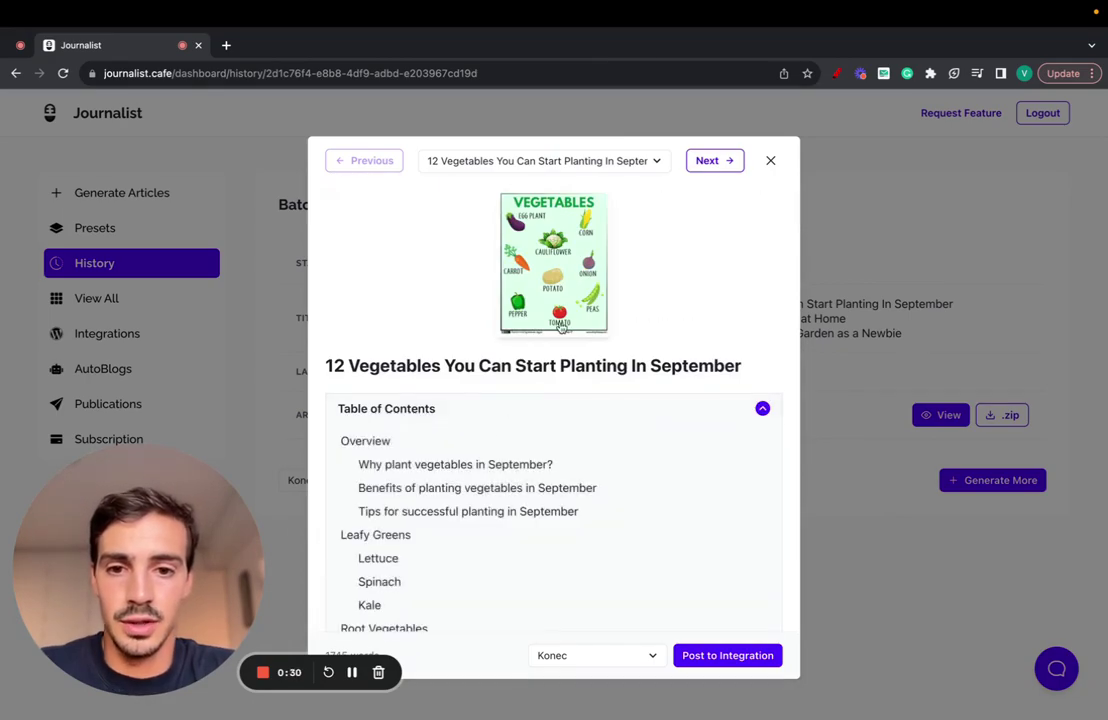
Read the second article in the batch, then close the article viewer.
left_click(703, 162)
scroll(660, 300, "down", 10)
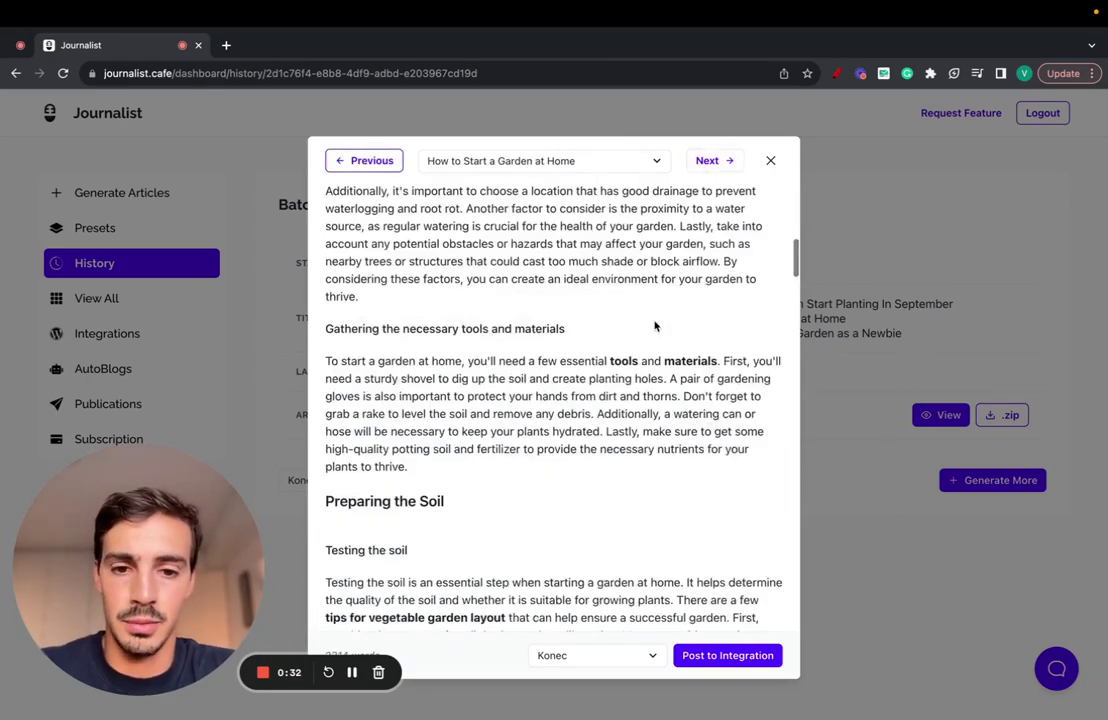
scroll(655, 326, "down", 20)
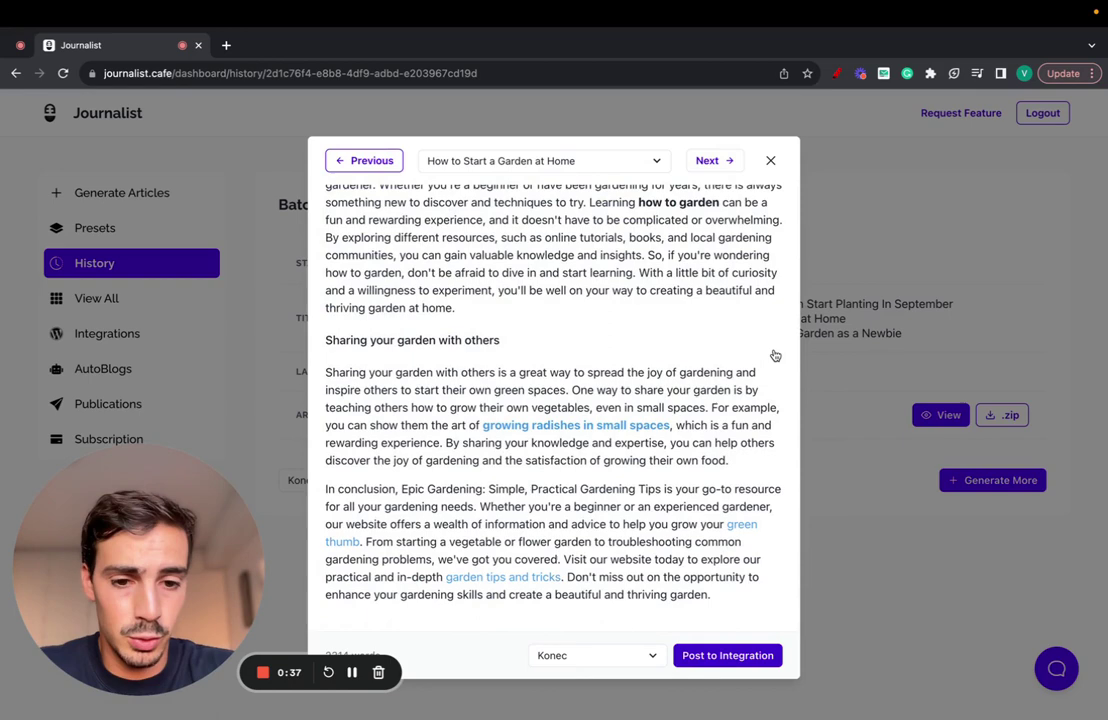
left_click(770, 160)
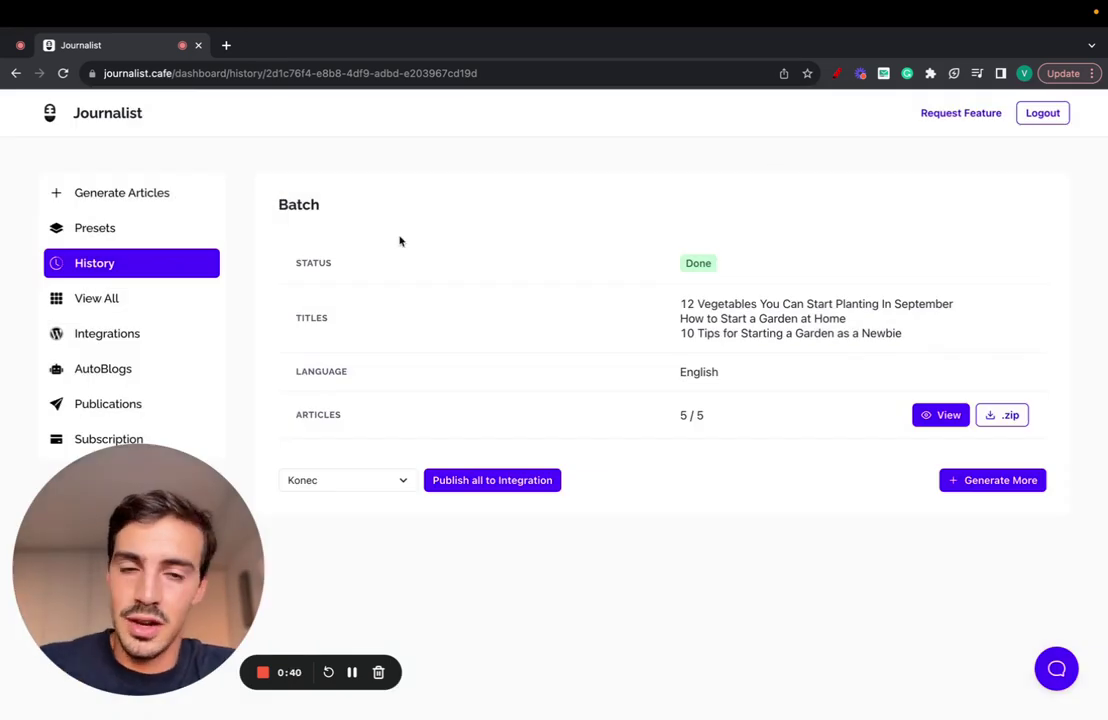
Return to the Journalist dashboard home from the batch page.
left_click(122, 122)
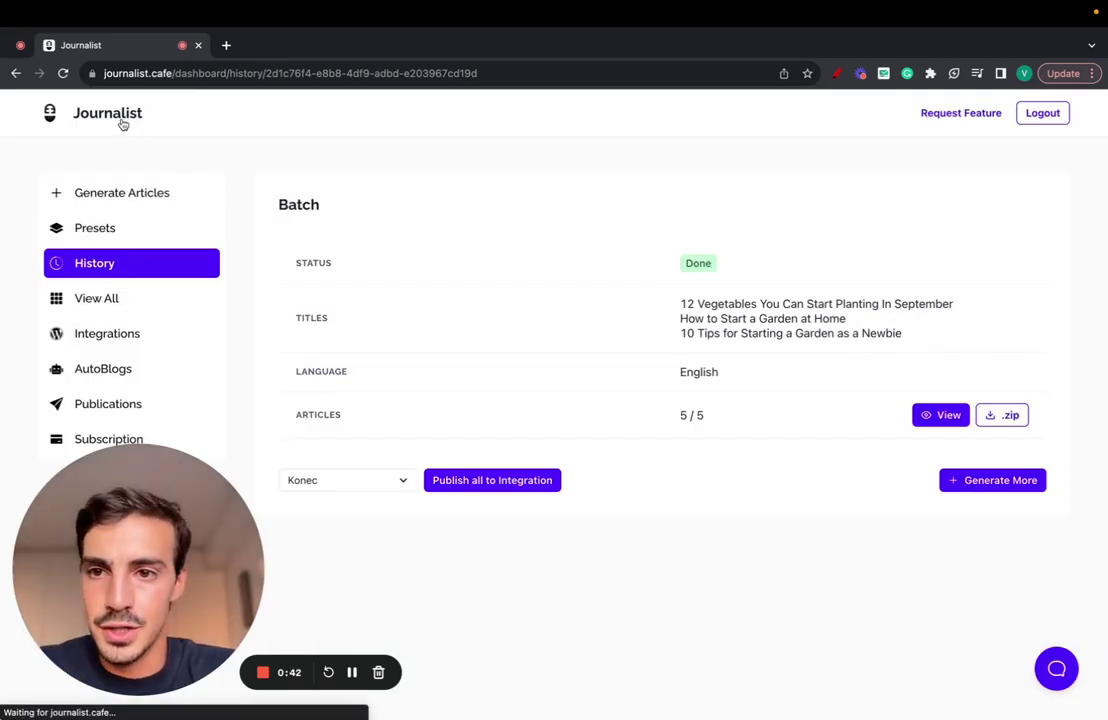
left_click_drag(207, 73, 104, 73)
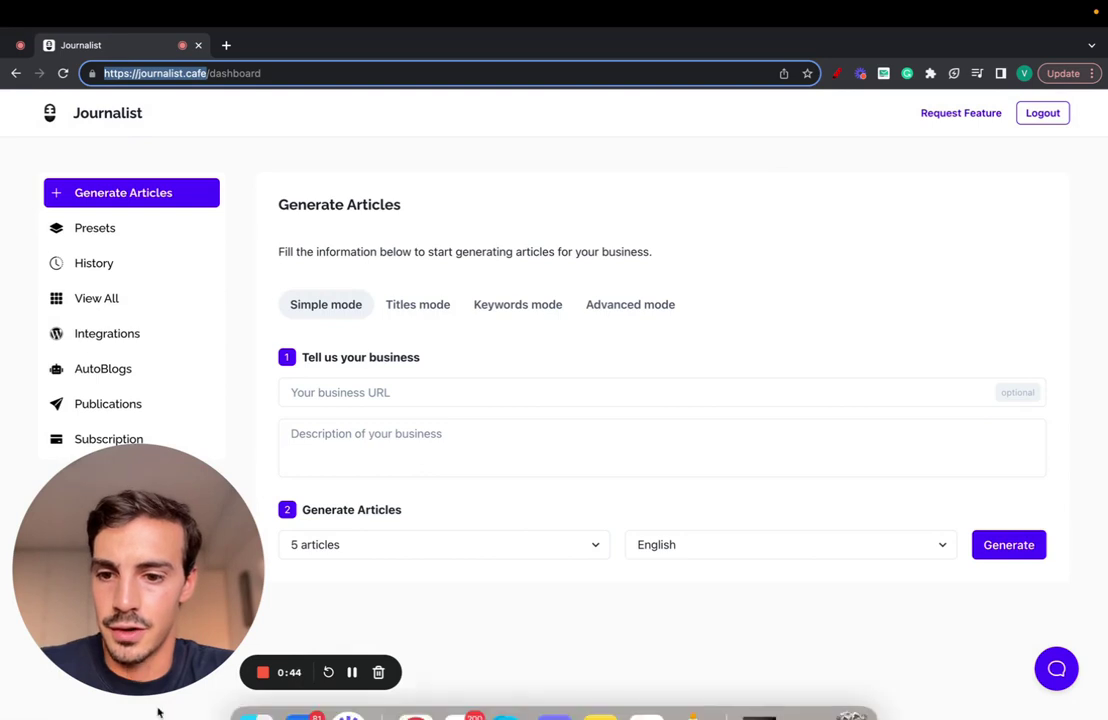
left_click(134, 668)
left_click(116, 668)
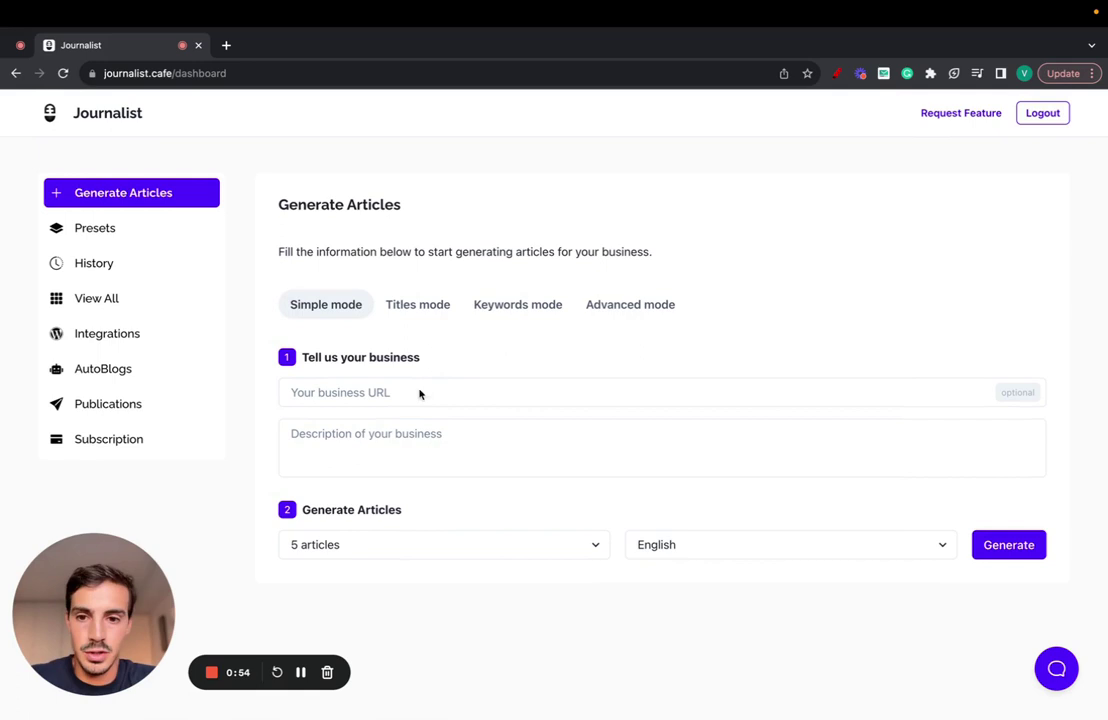
Keep the Simple-mode article count at 5 and the language at English.
left_click(505, 540)
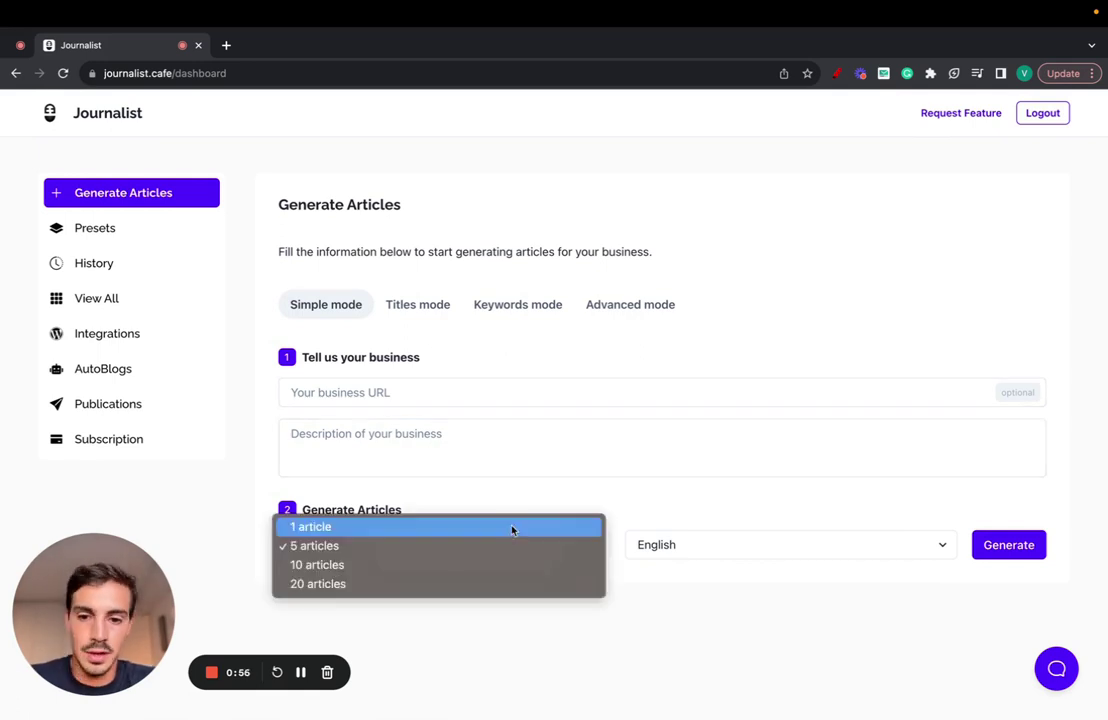
left_click(676, 575)
left_click(685, 545)
scroll(693, 488, "down", 20)
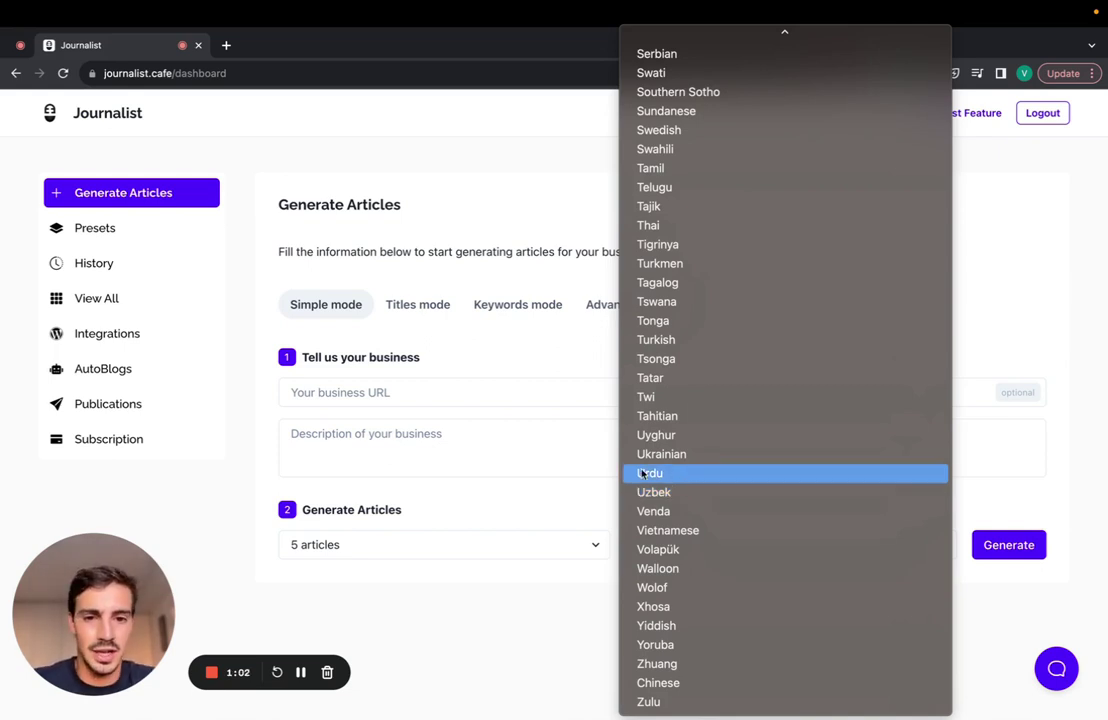
left_click(590, 505)
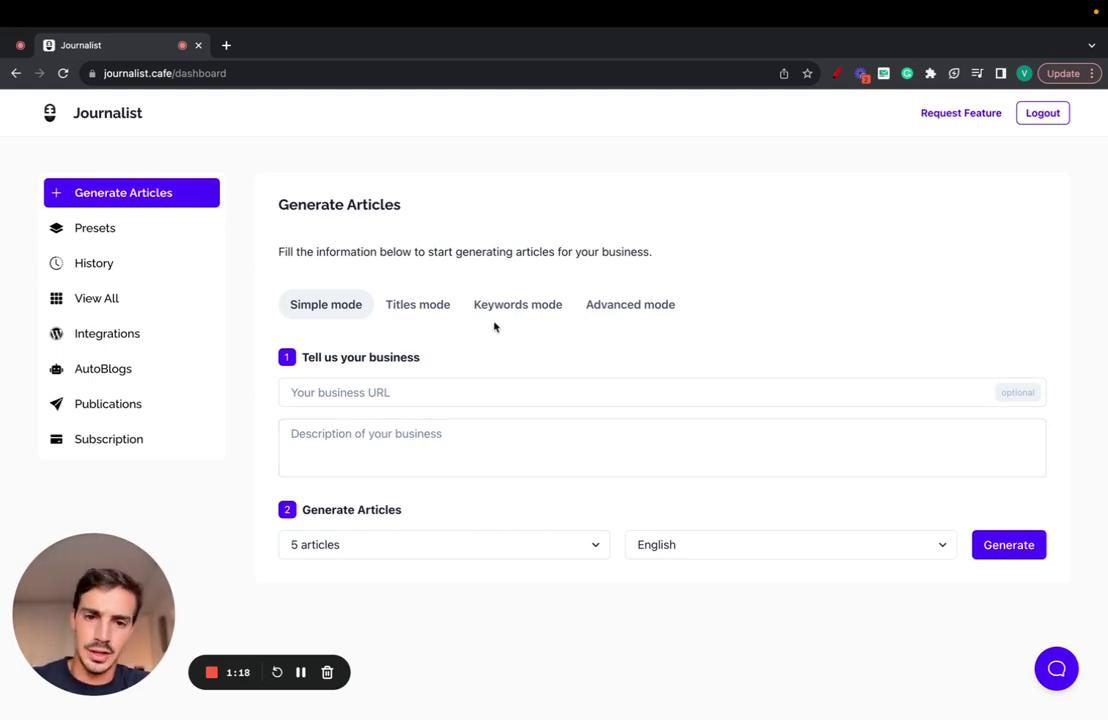
Try Titles and Keywords modes with English kept, ending in Advanced mode.
left_click(437, 312)
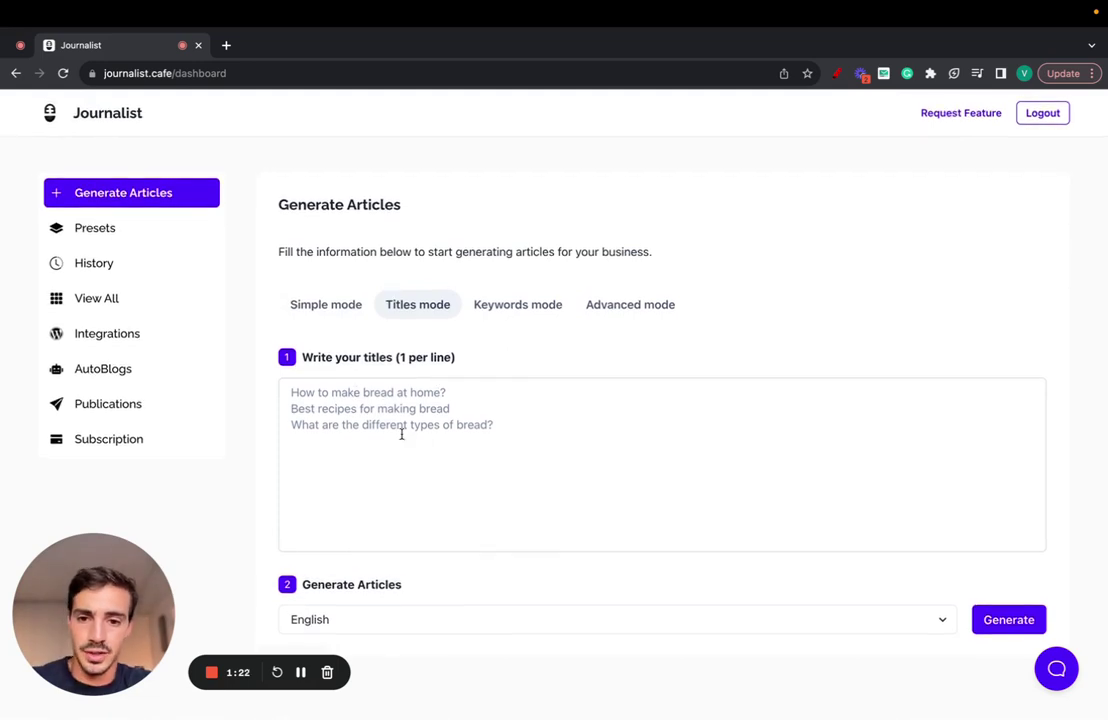
left_click(490, 312)
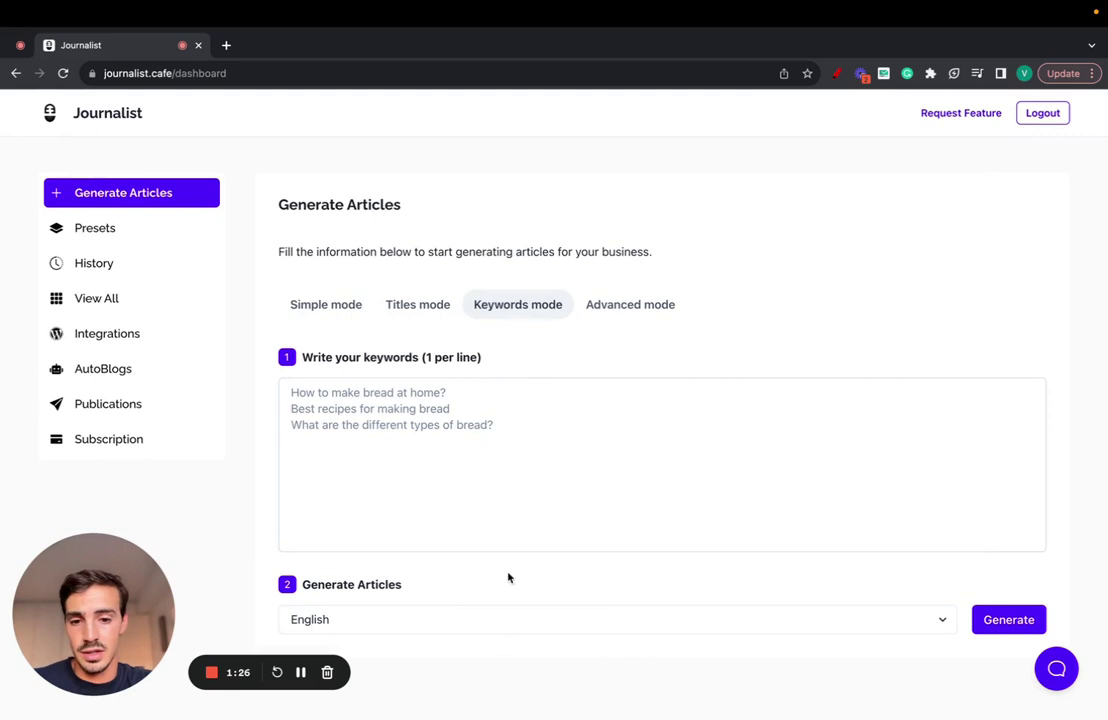
left_click(530, 619)
left_click(975, 579)
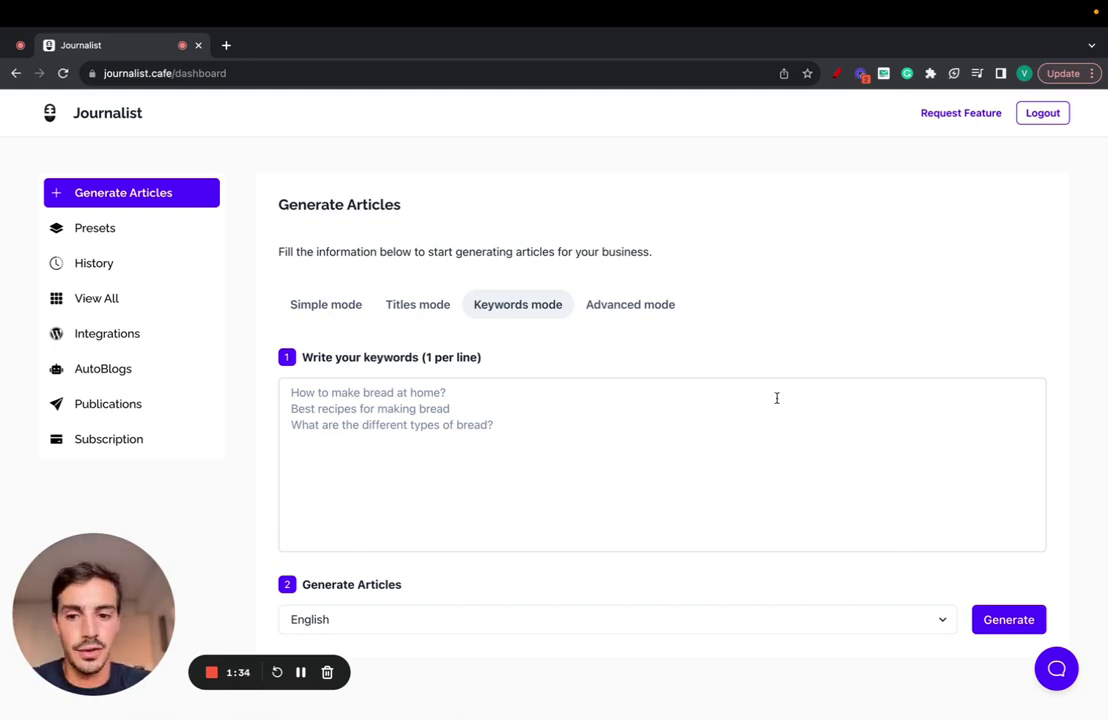
left_click(636, 309)
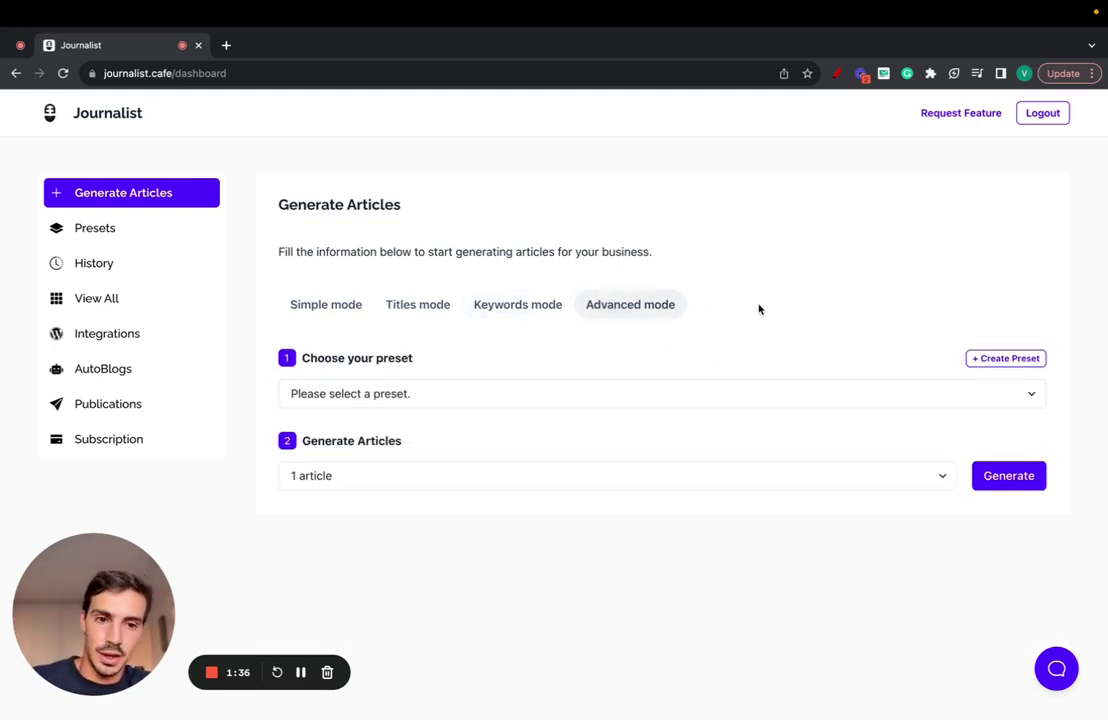
Start a new preset and open each section from Structure through Formatting.
left_click(1004, 359)
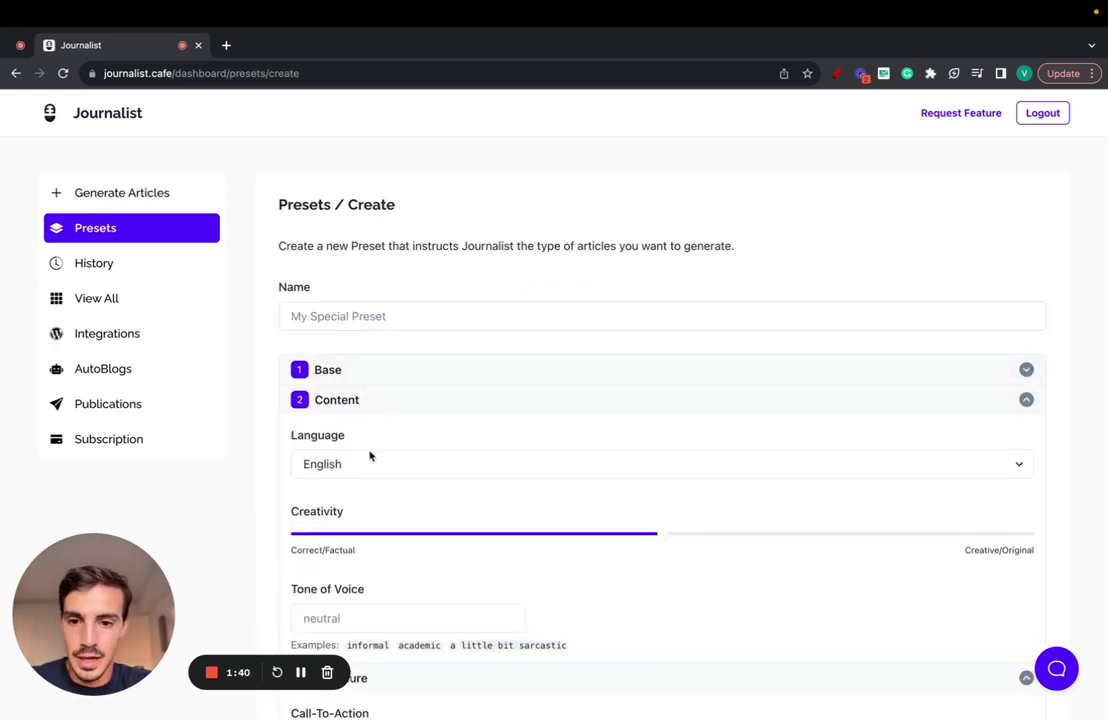
left_click(371, 405)
left_click(380, 434)
left_click(381, 457)
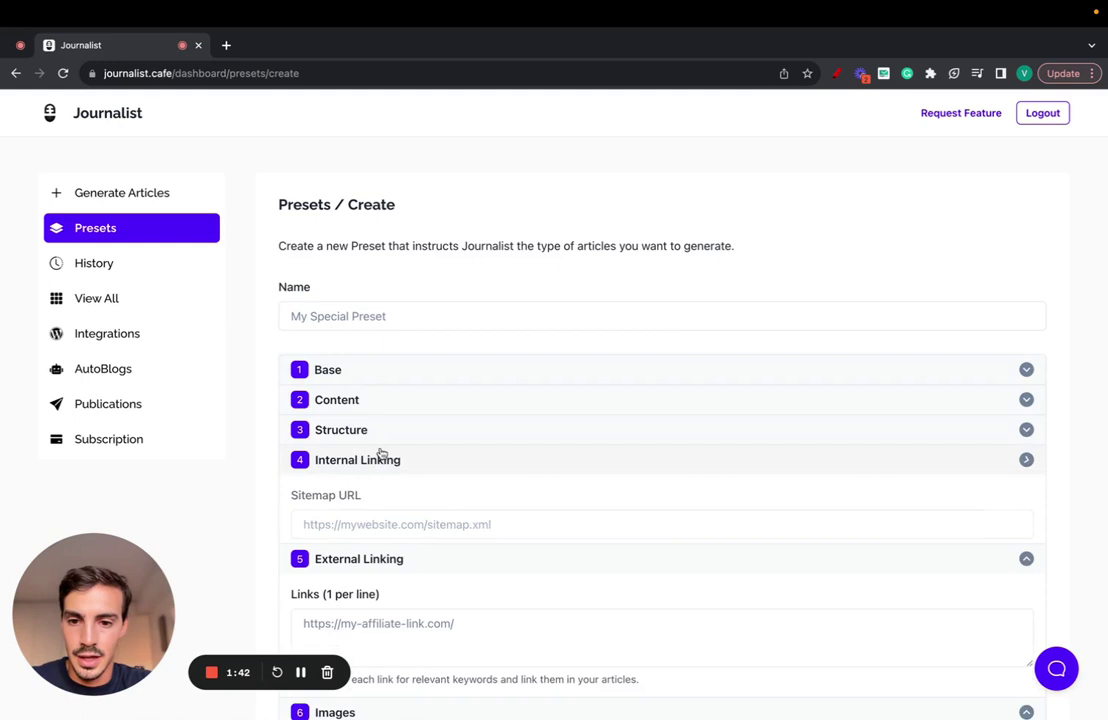
left_click(381, 489)
left_click(381, 518)
left_click(380, 551)
left_click(378, 578)
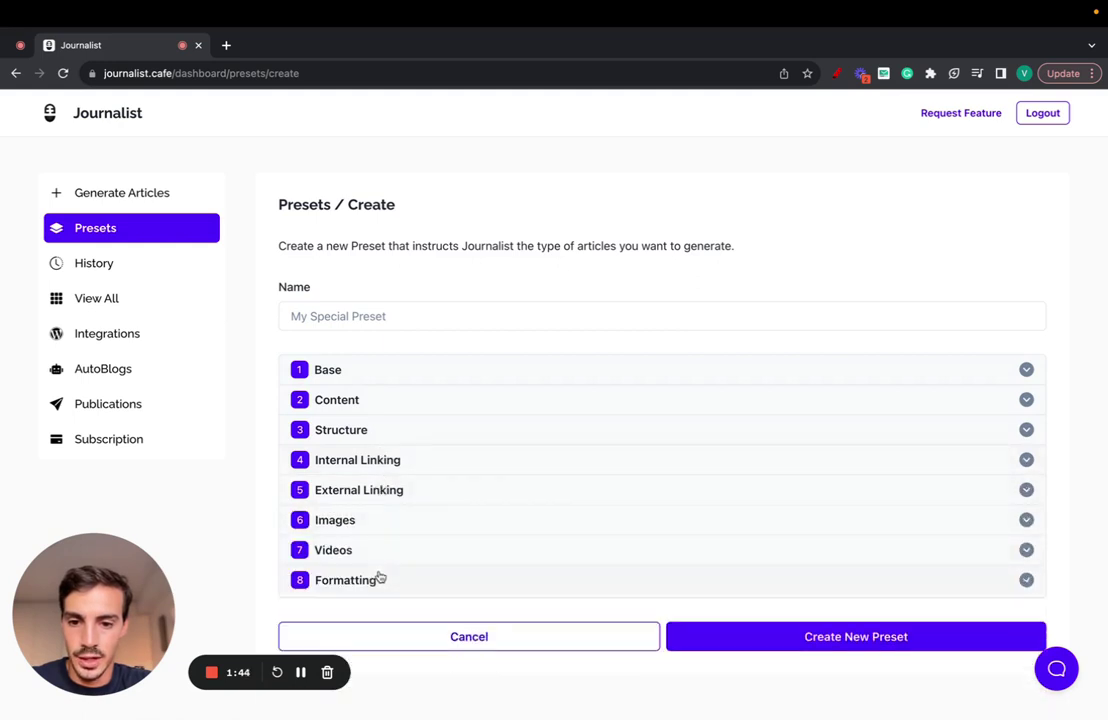
Keep the Base generation mode on Business Description.
left_click(386, 375)
scroll(371, 413, "down", 2)
left_click(395, 353)
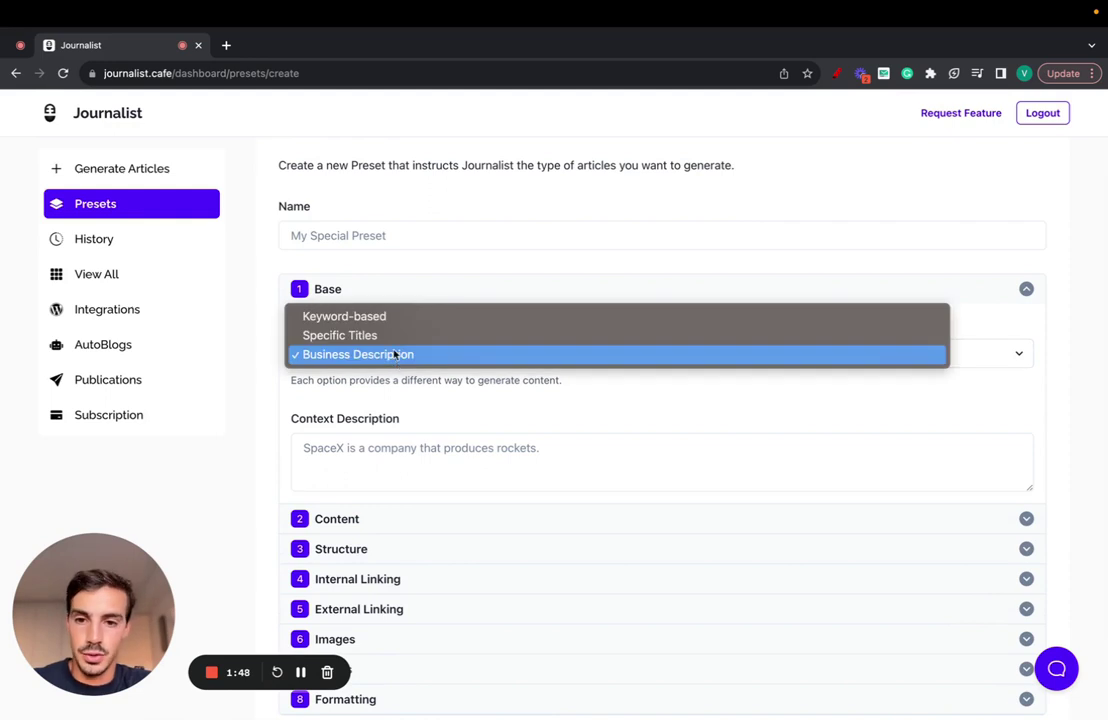
left_click(384, 378)
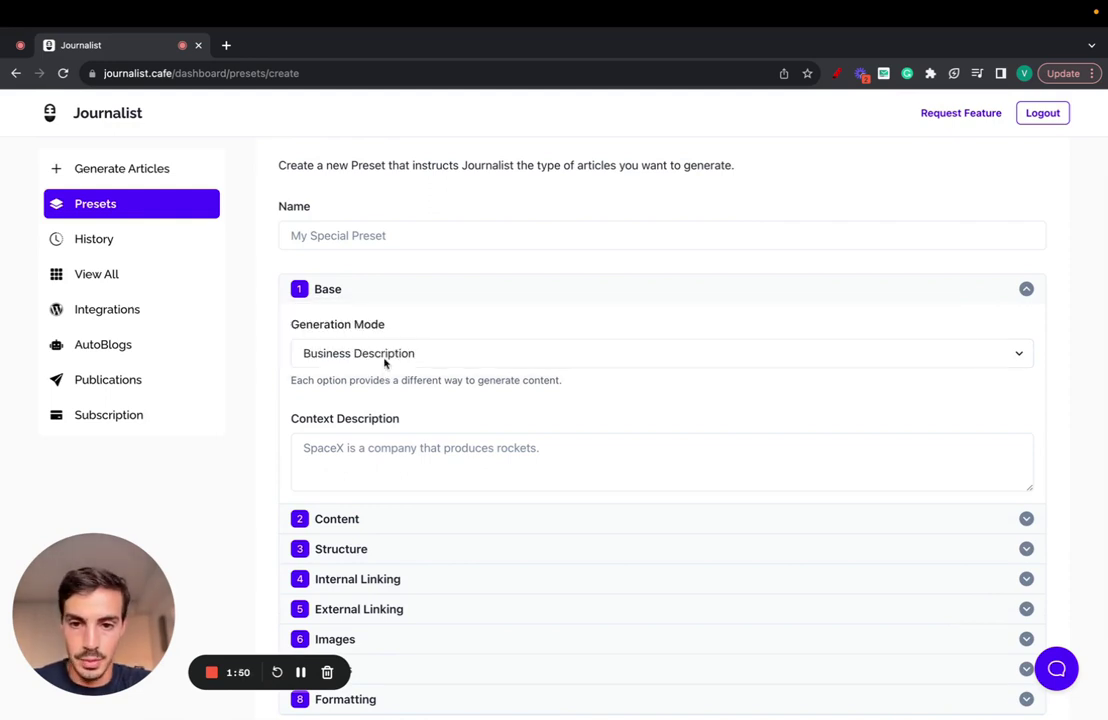
left_click(393, 289)
Set the Content Creativity slider to about two-thirds toward Creative/Original.
left_click(366, 400)
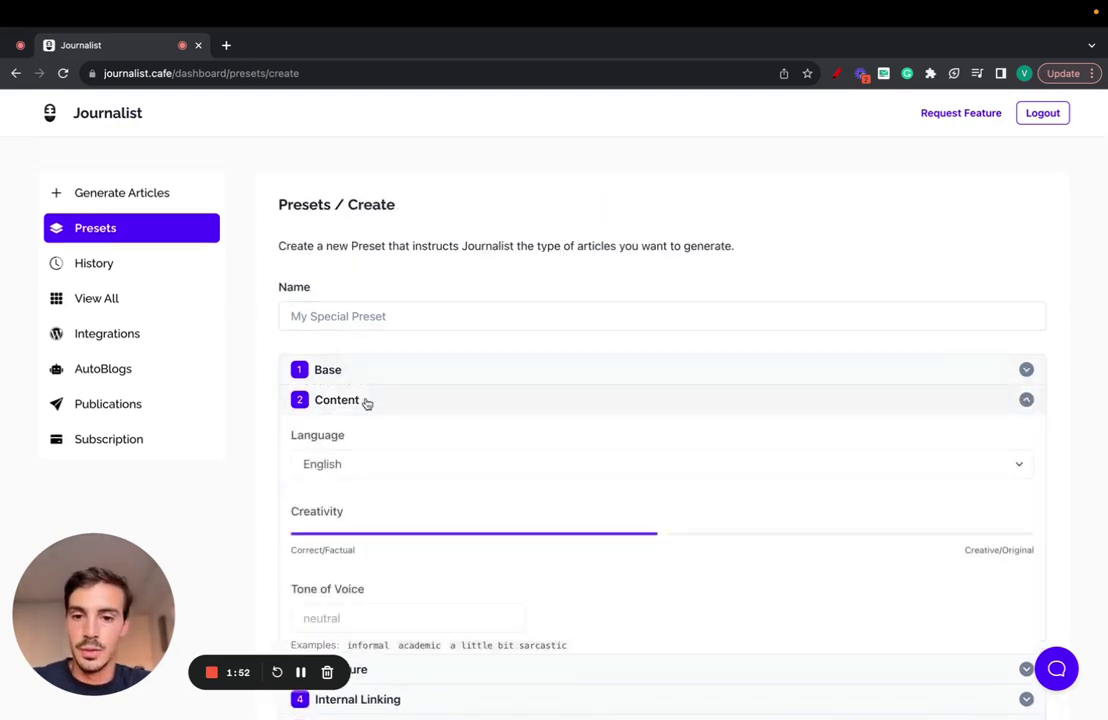
scroll(547, 388, "down", 3)
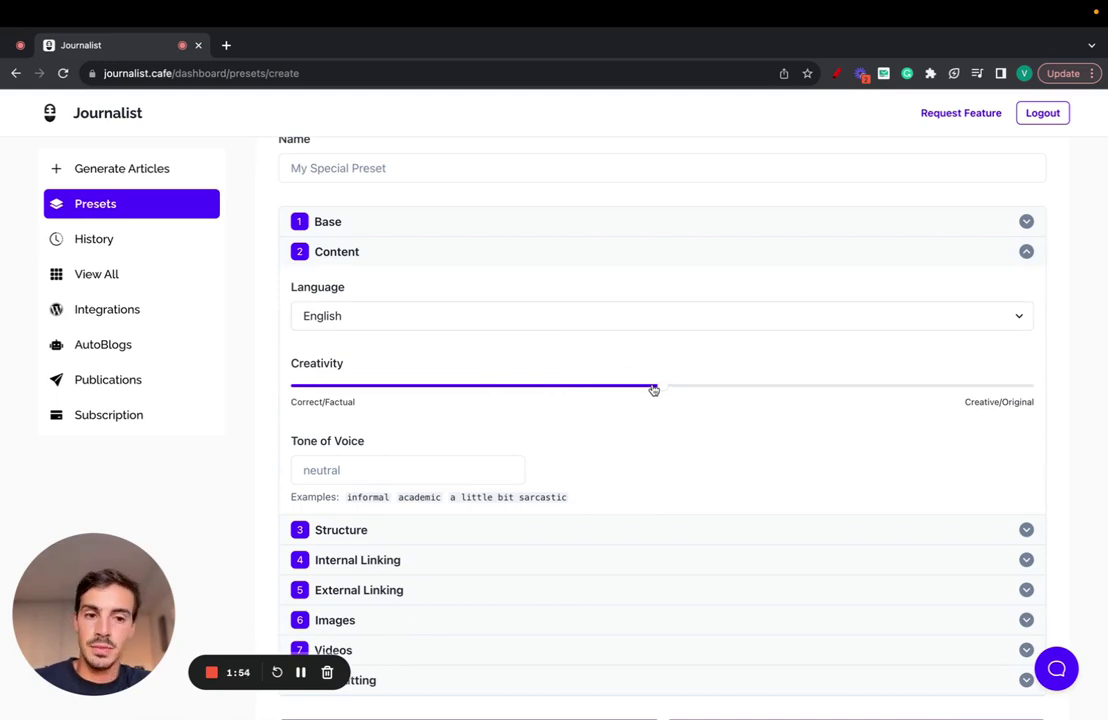
mouse_move(779, 388)
left_mouse_down()
mouse_move(319, 378)
mouse_move(1104, 363)
mouse_move(770, 390)
left_mouse_up()
scroll(712, 391, "down", 2)
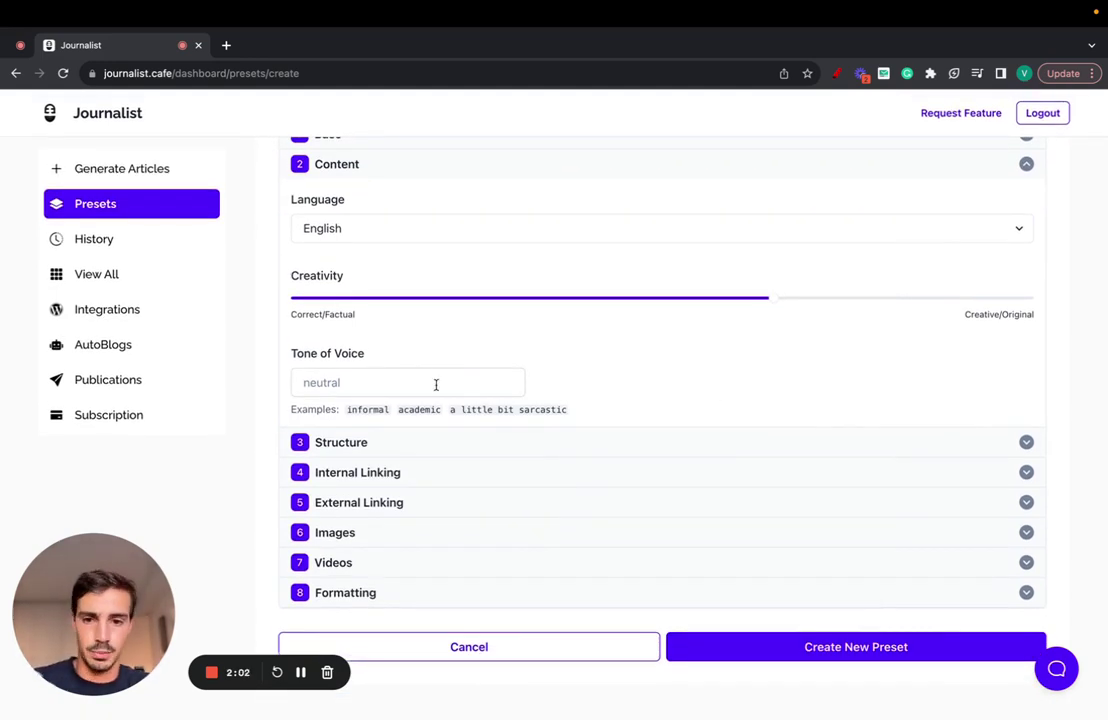
Expand Structure and leave the Call-To-Action URL field empty.
left_click(549, 450)
scroll(512, 440, "down", 3)
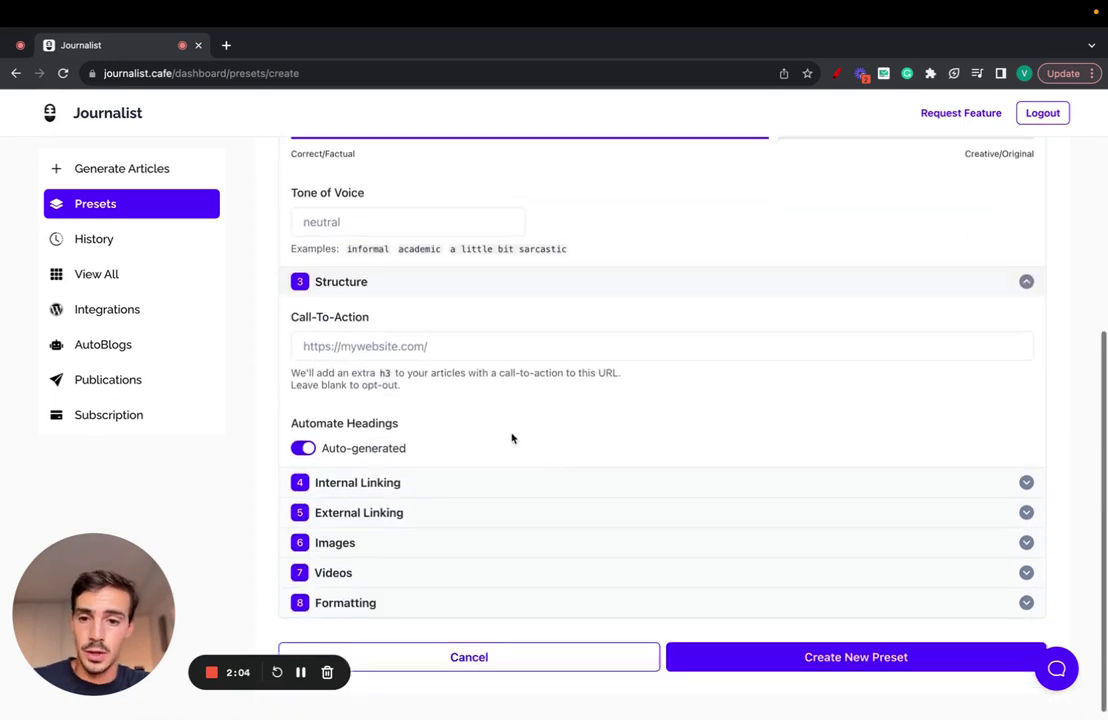
left_click(461, 347)
left_click(466, 311)
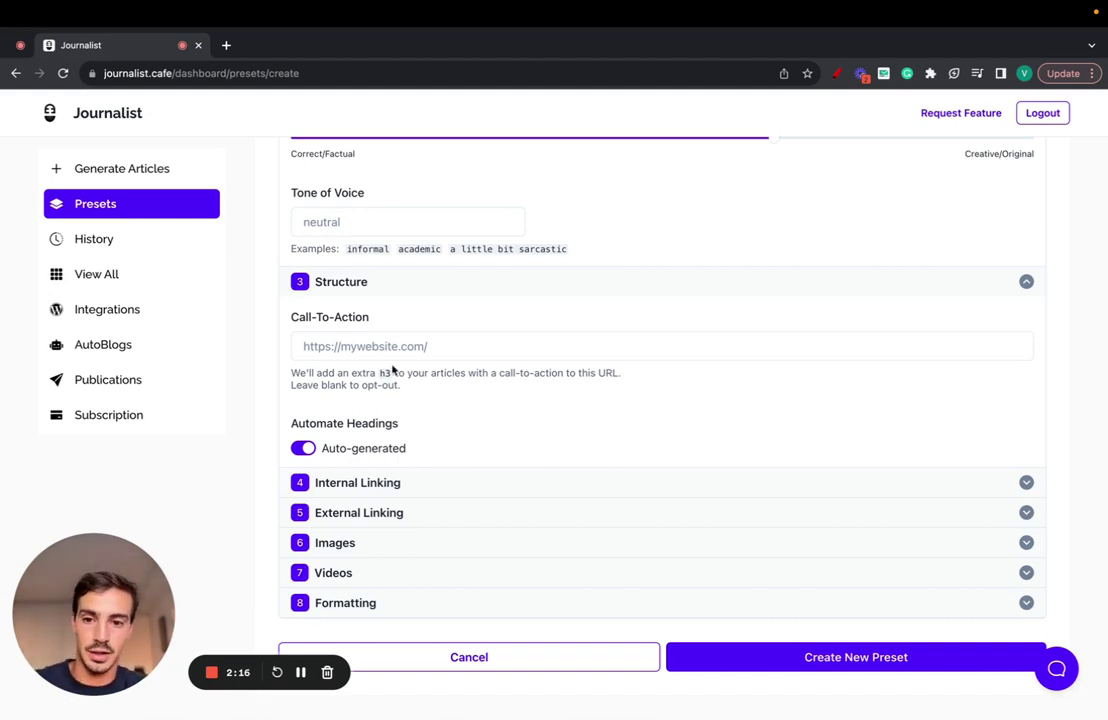
Switch Automate Headings to custom and then back to Auto-generated.
left_click(306, 450)
scroll(440, 438, "down", 3)
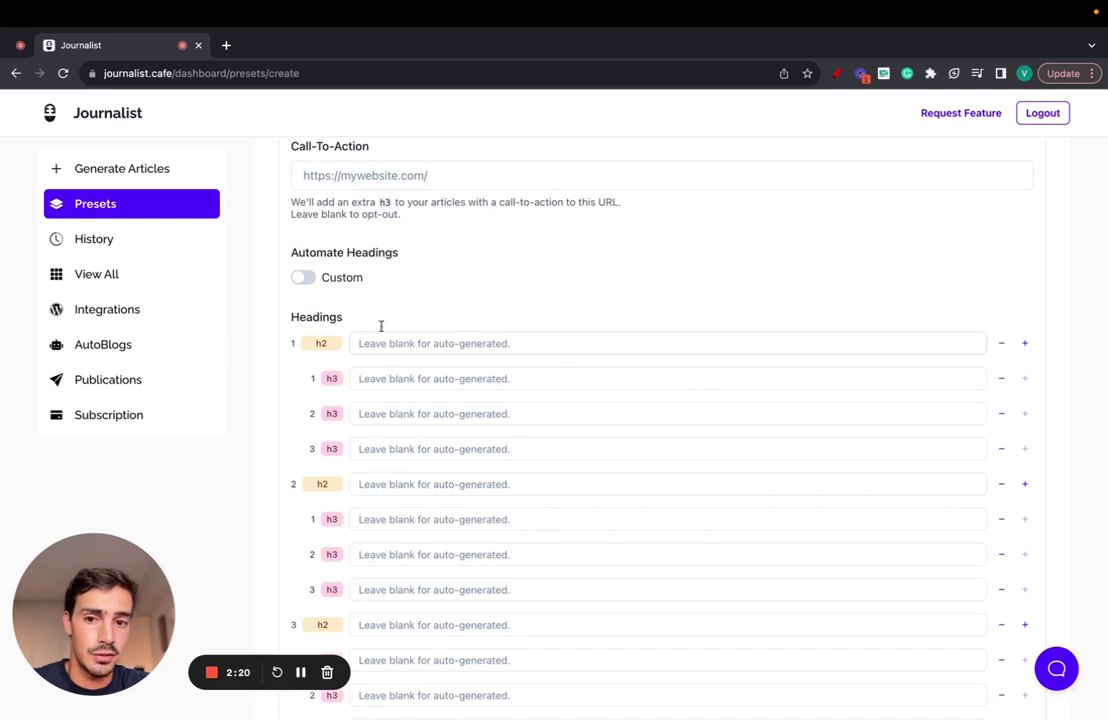
left_click(304, 278)
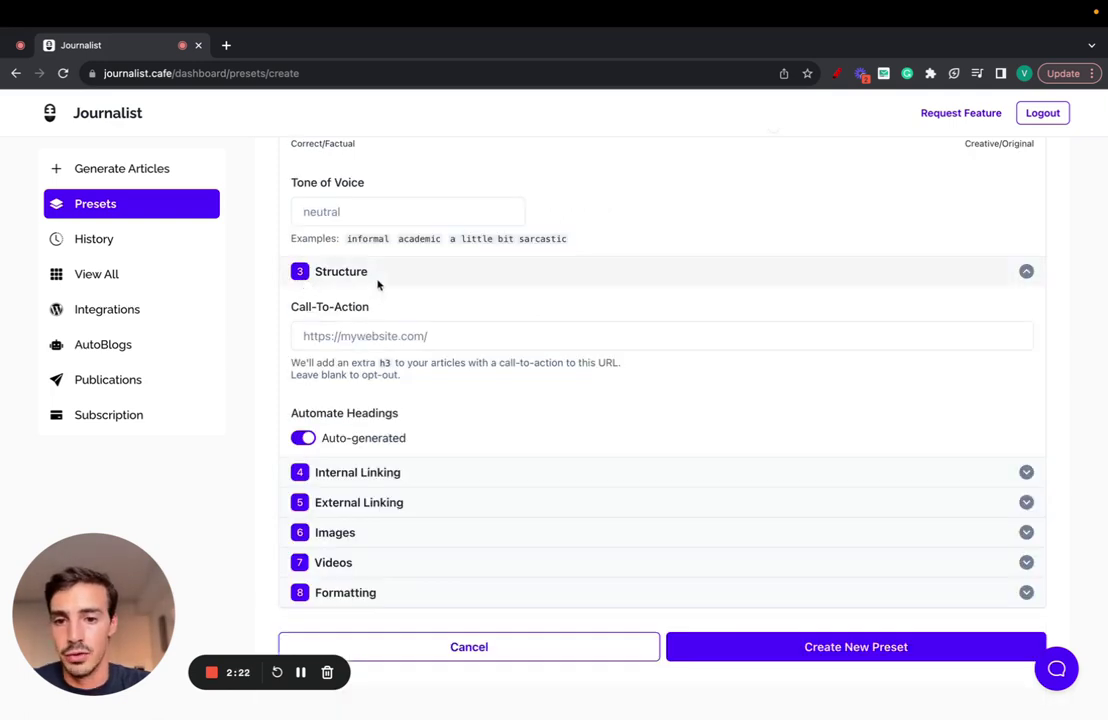
scroll(376, 300, "up", 3)
Review the empty Sitemap URL and Filter Sitemap fields in Internal Linking.
left_click(366, 468)
scroll(400, 455, "down", 3)
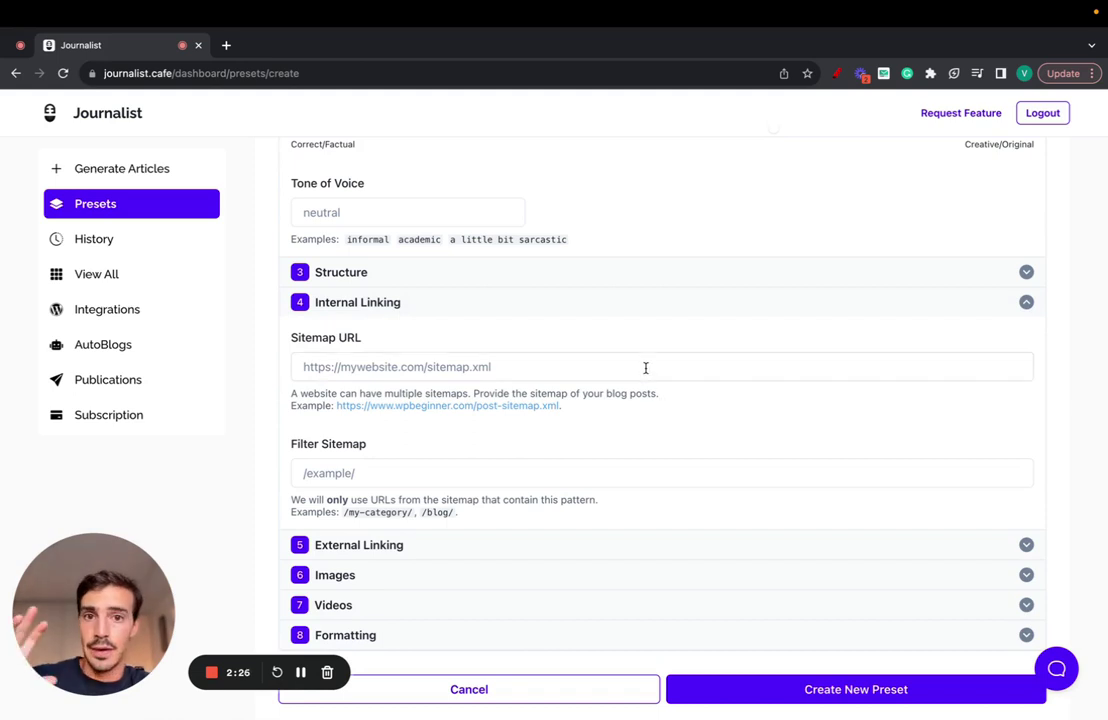
left_click_drag(289, 238, 665, 312)
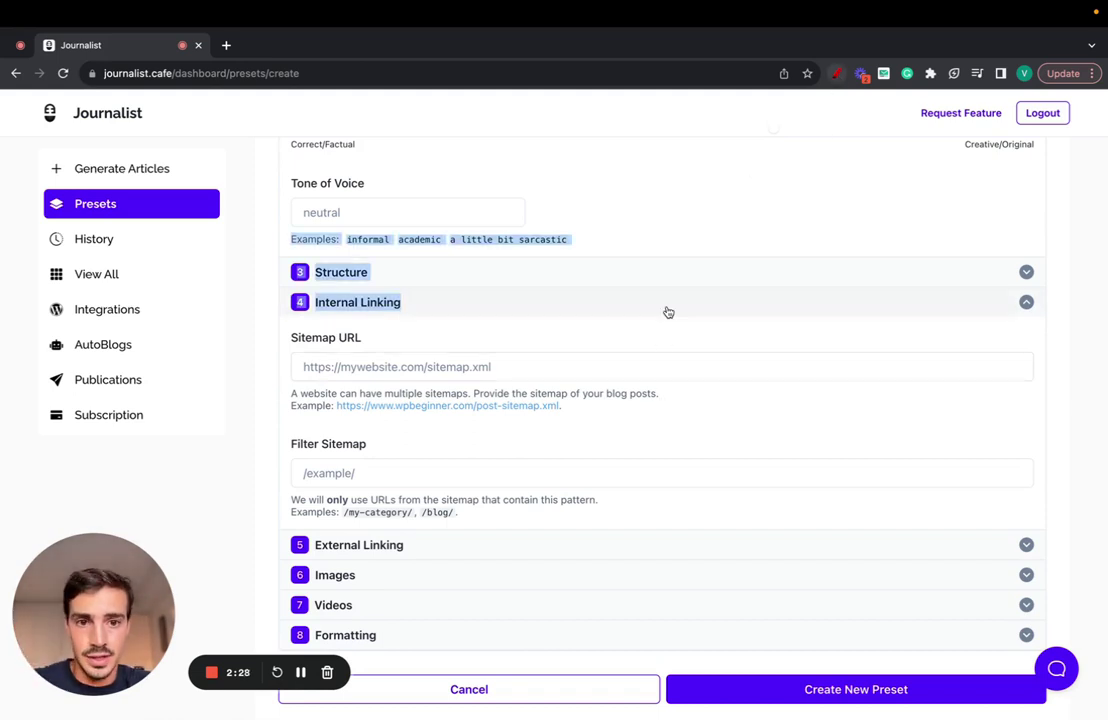
Sketch red freehand annotations over the form, clear them, and collapse Internal Linking.
key("alt+shift+d")
left_click_drag(622, 188, 632, 184)
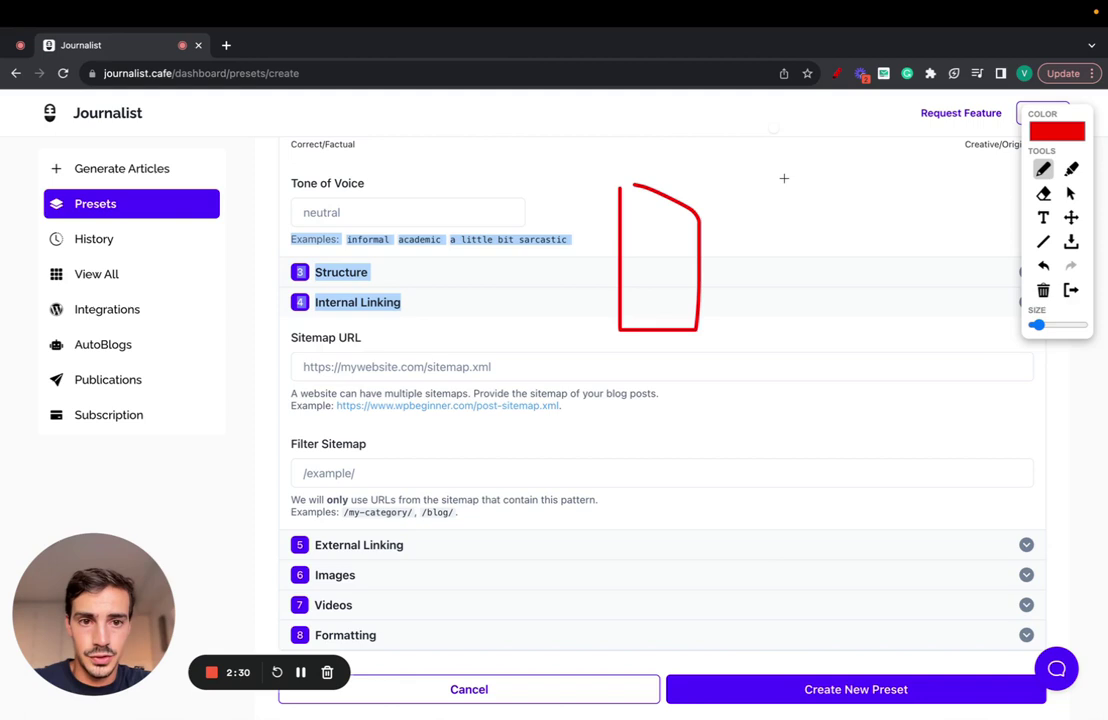
left_click(923, 259)
mouse_move(643, 288)
left_mouse_down()
mouse_move(667, 289)
mouse_move(698, 330)
mouse_move(766, 318)
mouse_move(762, 283)
left_mouse_up()
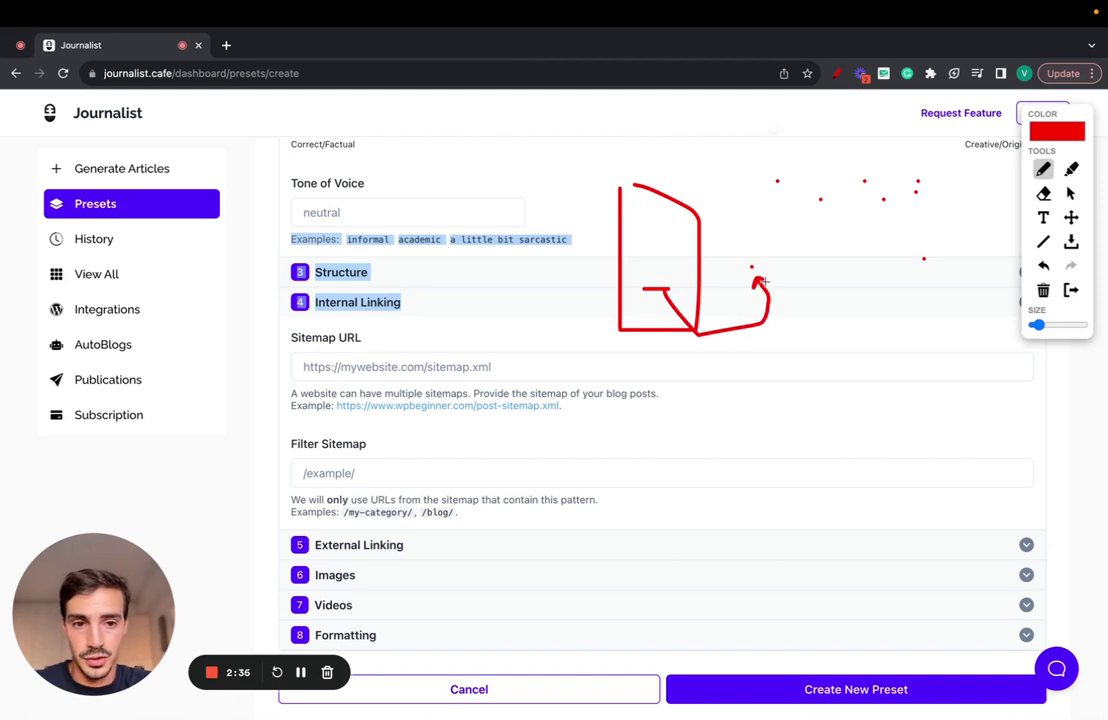
mouse_move(925, 264)
left_mouse_down()
mouse_move(868, 250)
mouse_move(830, 203)
mouse_move(767, 200)
left_mouse_up()
left_click_drag(846, 183, 921, 204)
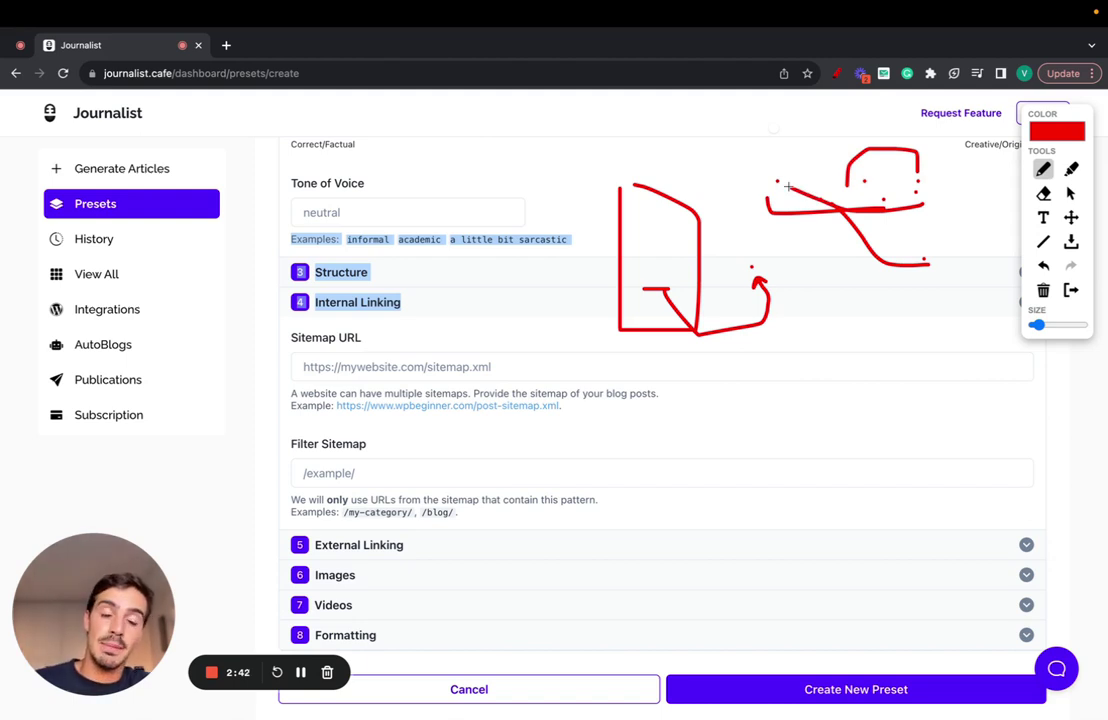
mouse_move(698, 186)
left_mouse_down()
mouse_move(580, 370)
mouse_move(652, 362)
left_mouse_up()
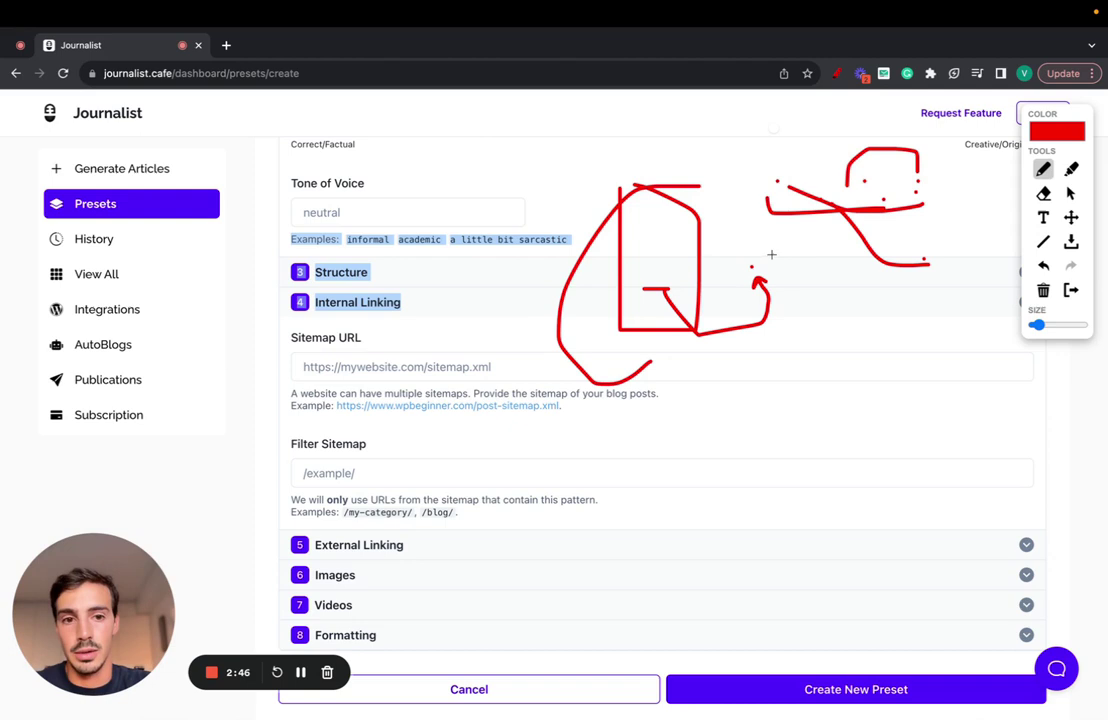
mouse_move(771, 255)
left_mouse_down()
mouse_move(740, 262)
mouse_move(755, 289)
left_mouse_up()
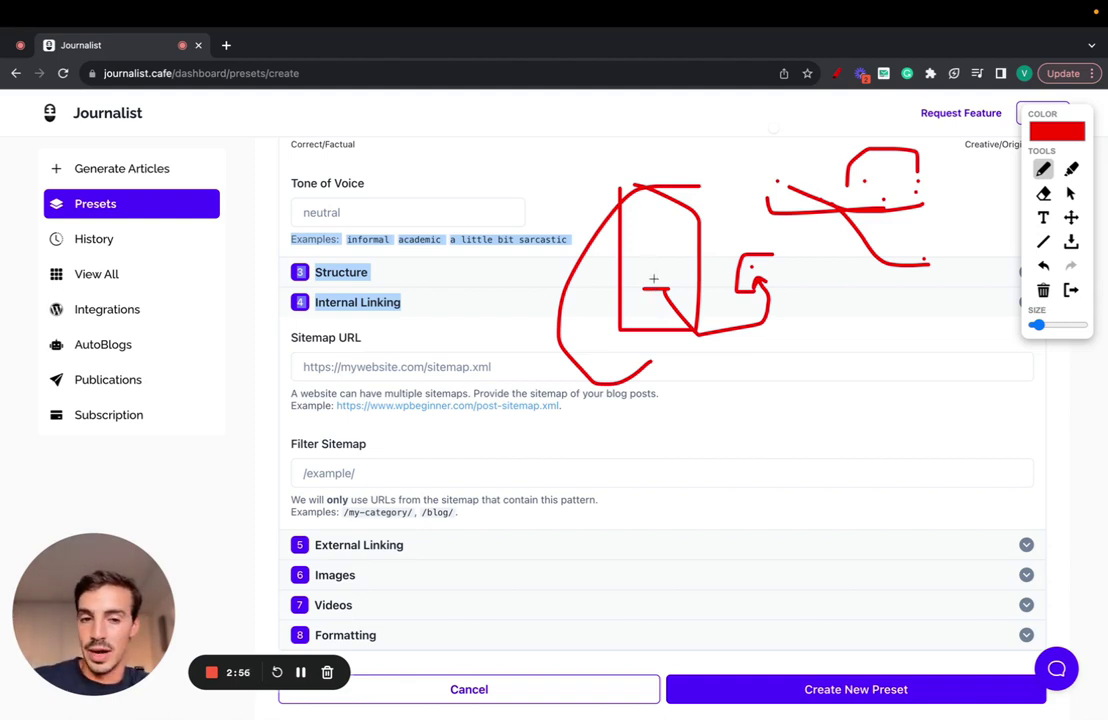
left_click(1071, 290)
left_click(453, 300)
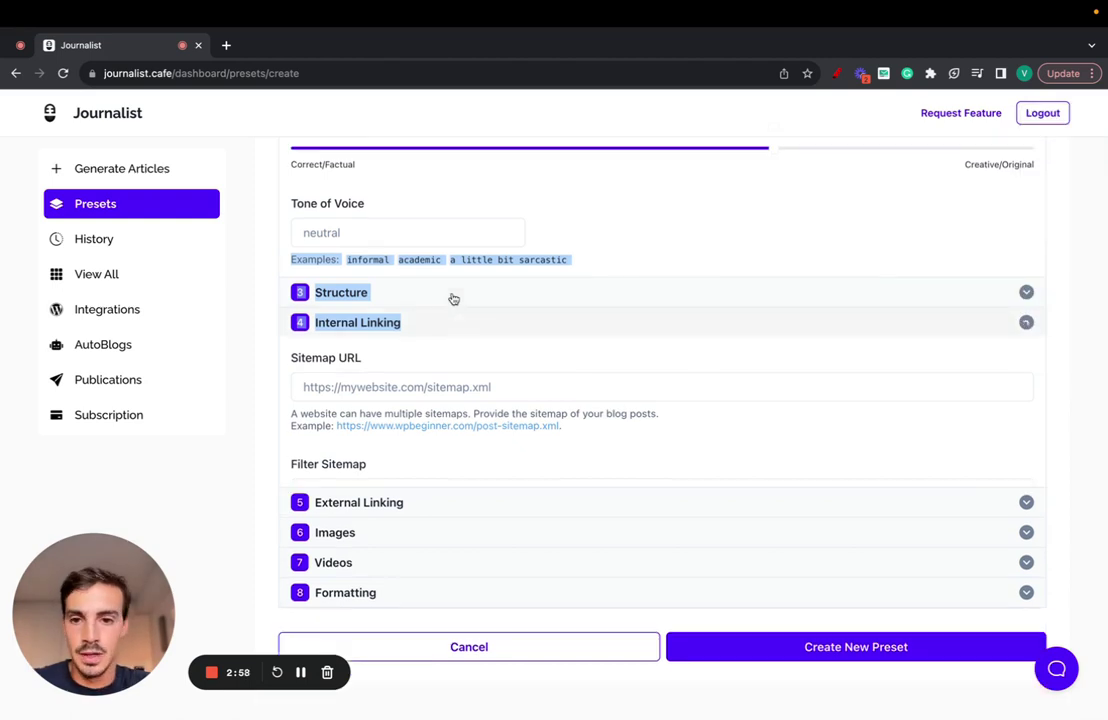
Collapse Content and review the External Linking affiliate link options.
left_click(848, 165)
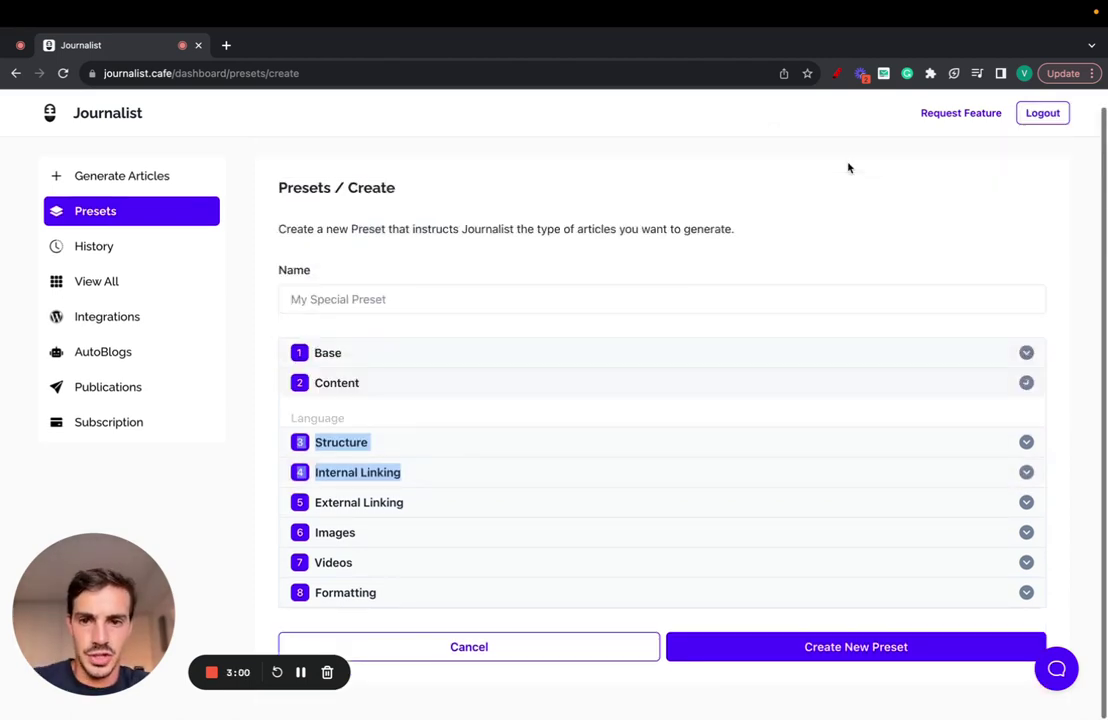
left_click(265, 492)
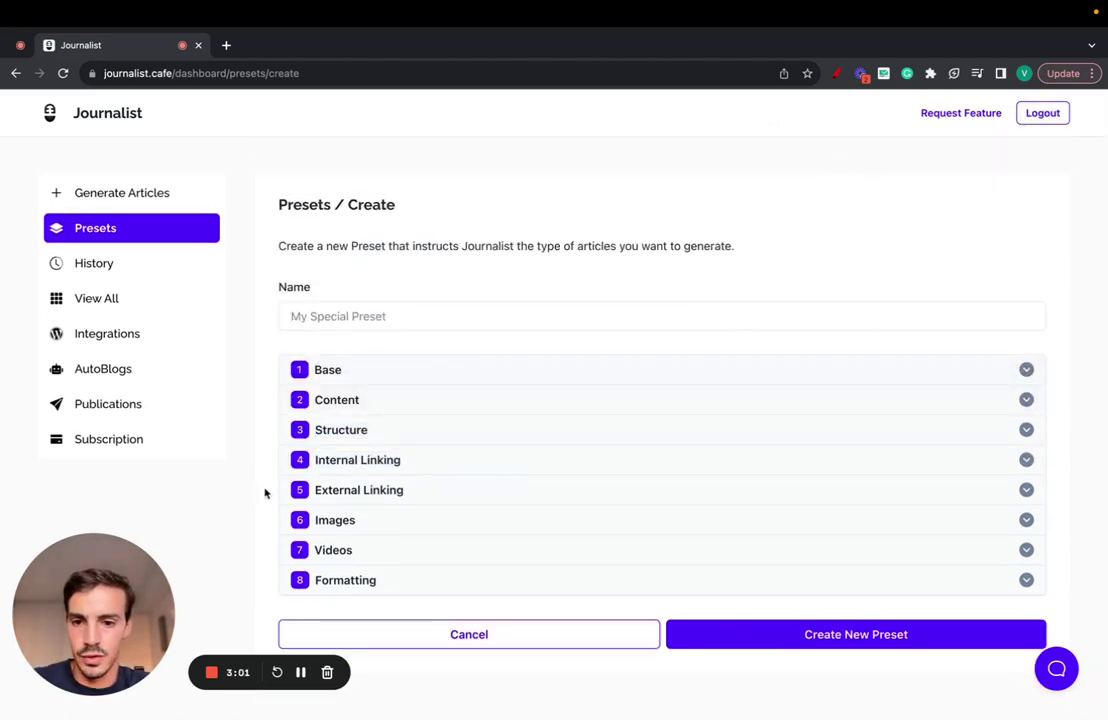
left_click(392, 490)
scroll(388, 499, "down", 2)
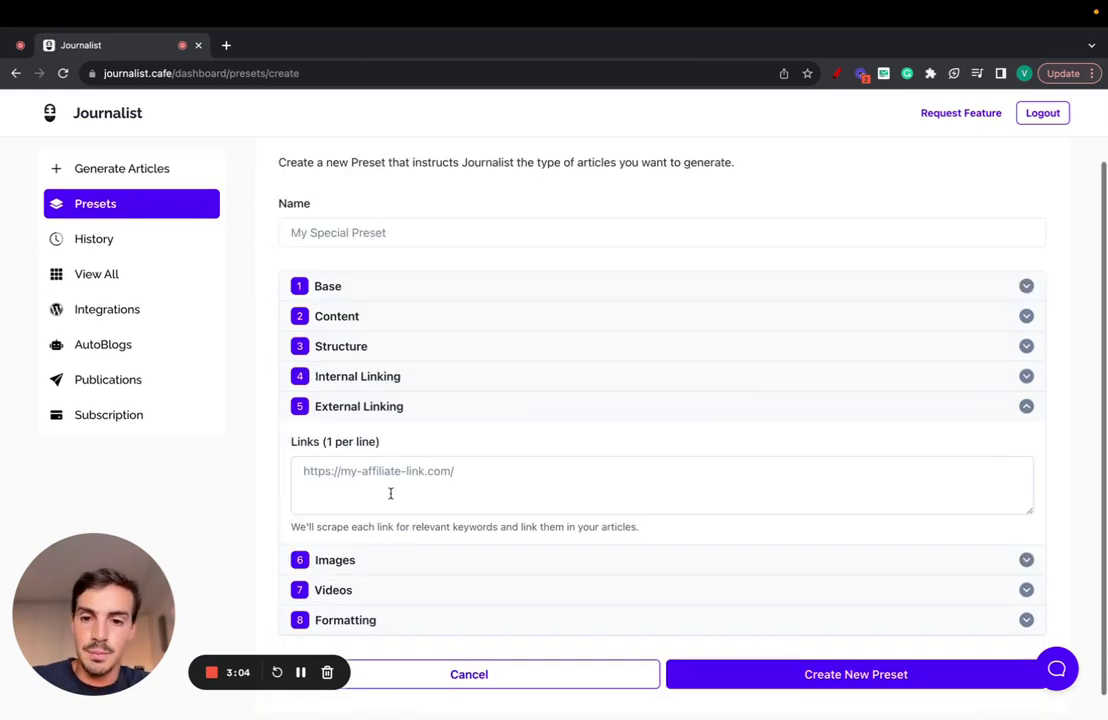
scroll(440, 435, "down", 1)
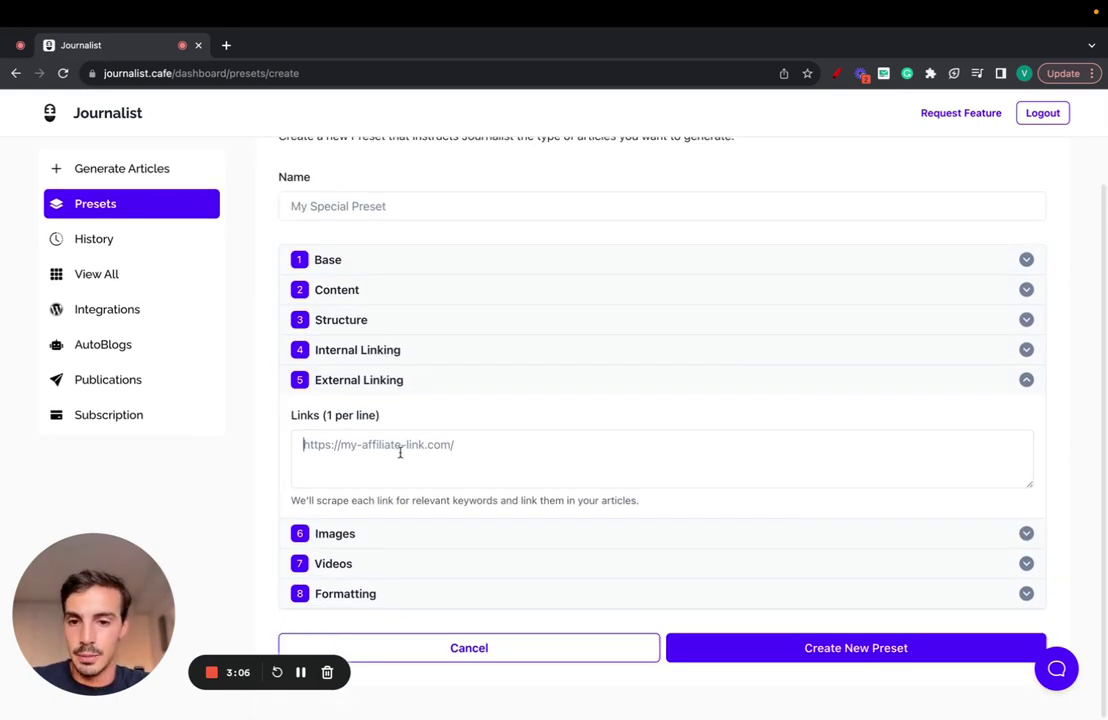
left_click(400, 452)
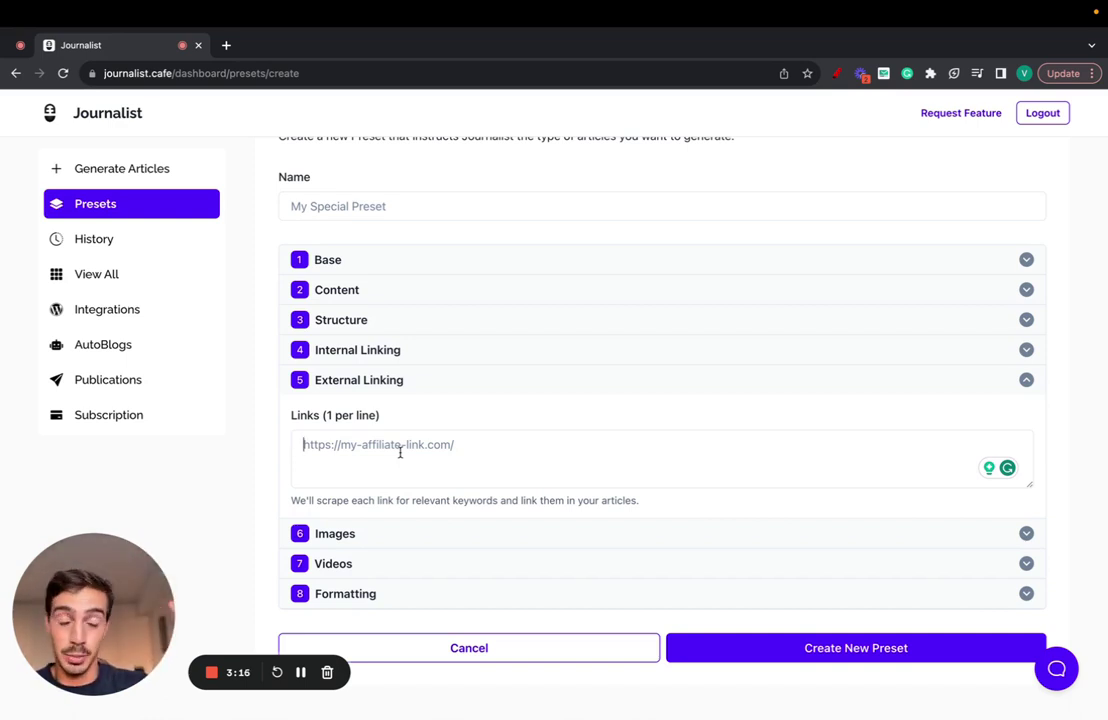
left_click(398, 390)
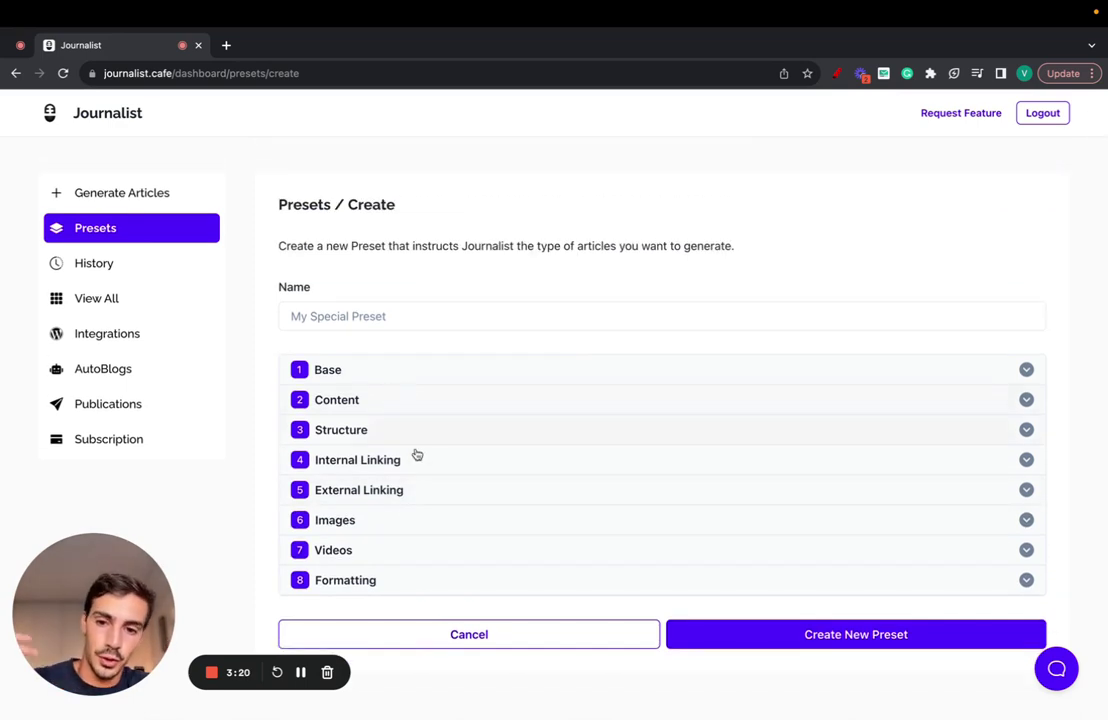
Keep Google License-Free Photos, enable In-Article Images, and expand Videos and Formatting.
left_click(388, 520)
scroll(390, 528, "down", 3)
left_click(400, 390)
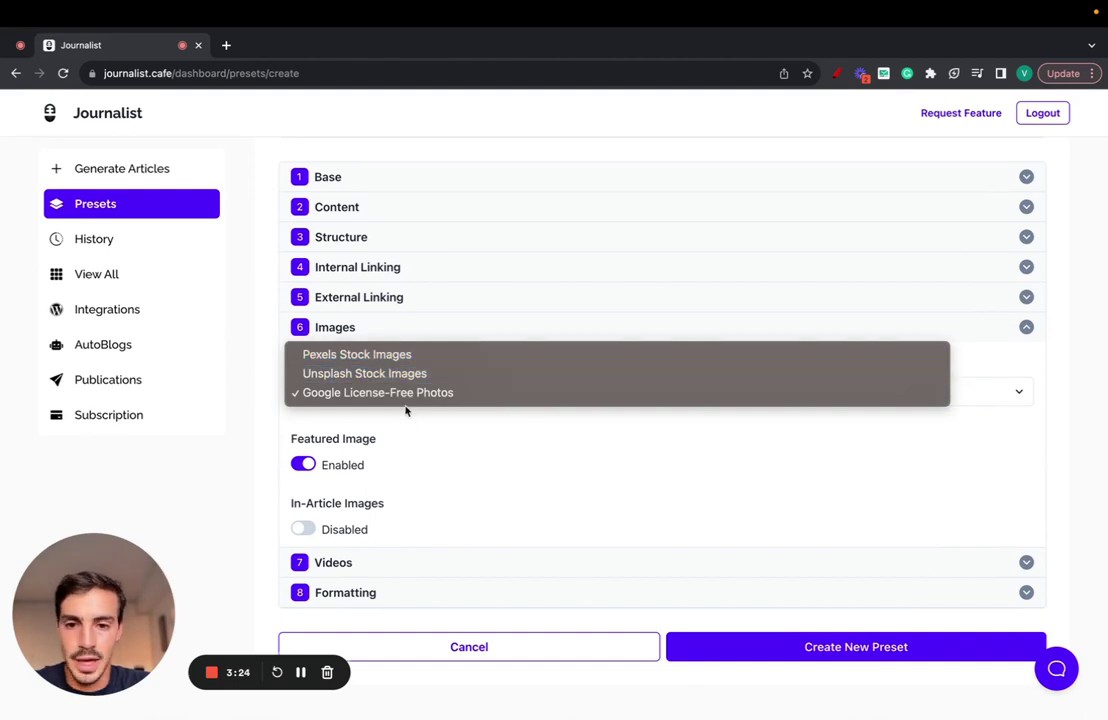
left_click(365, 457)
left_click(302, 528)
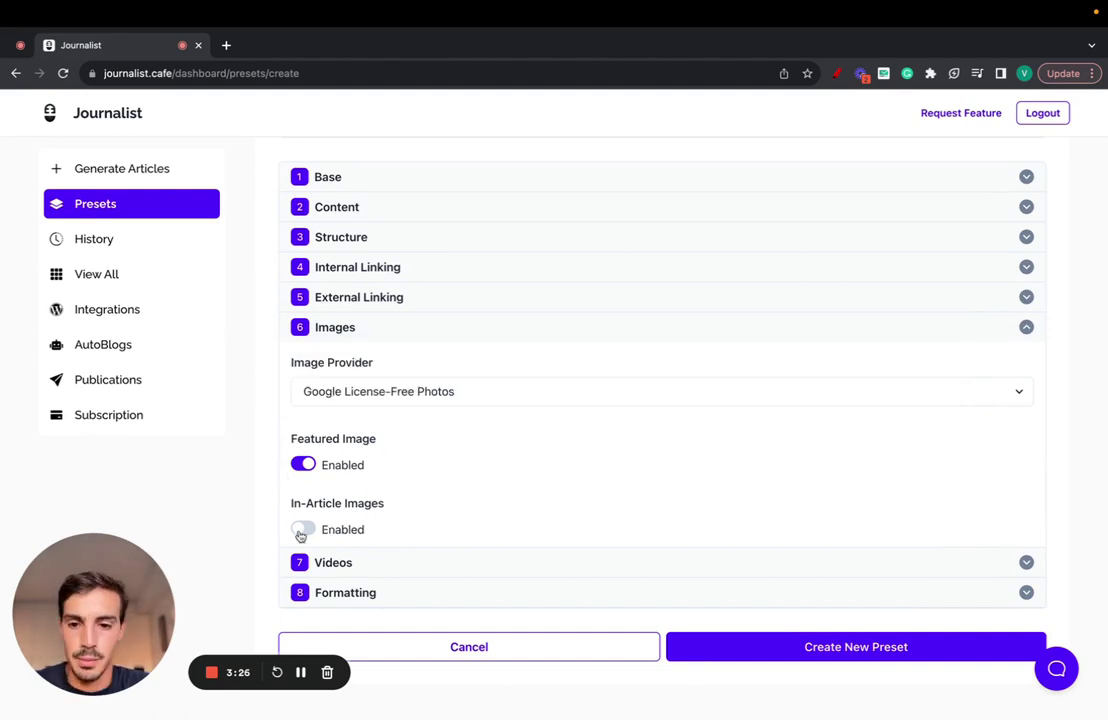
left_click(393, 566)
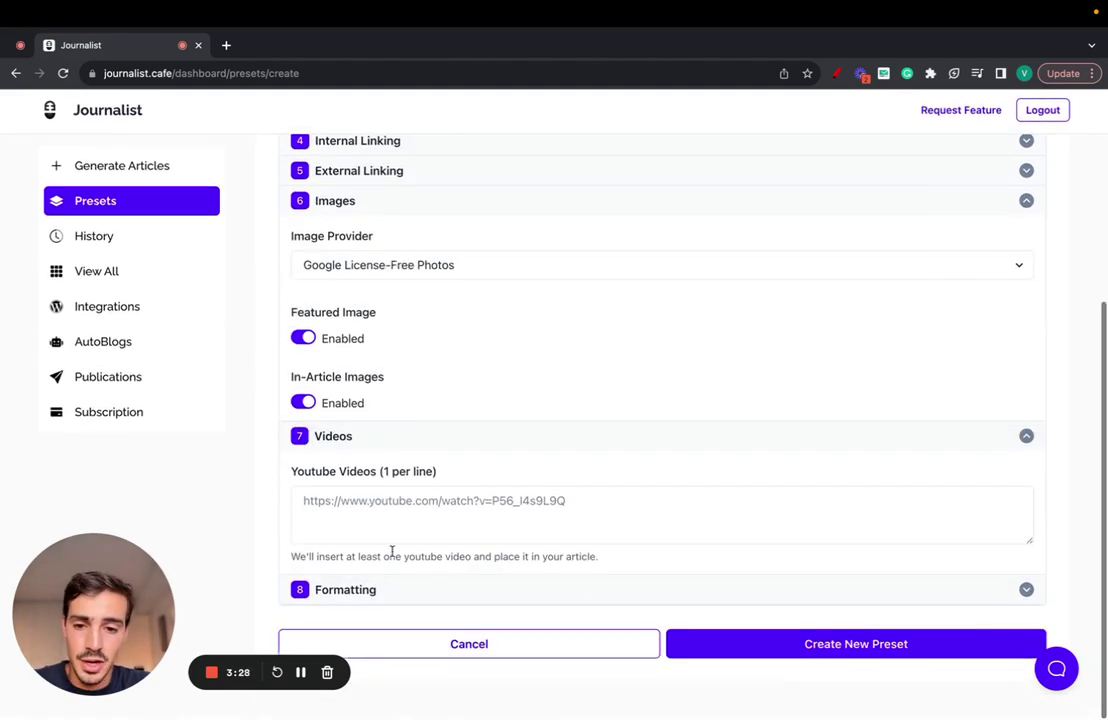
left_click(381, 588)
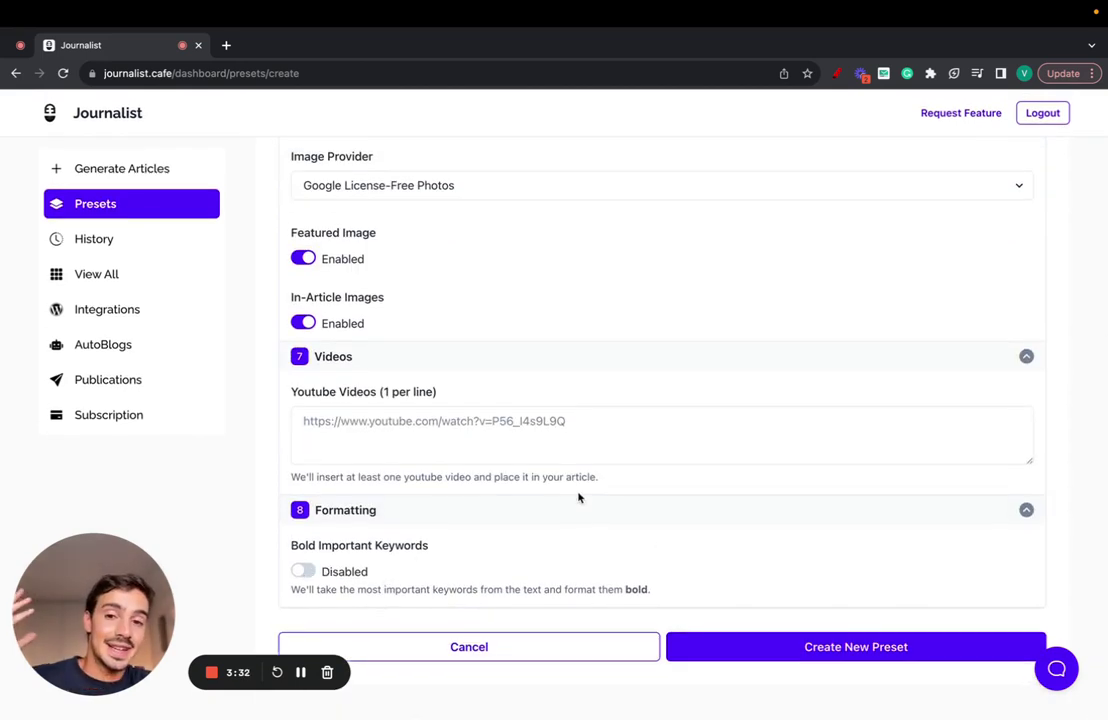
scroll(435, 403, "up", 3)
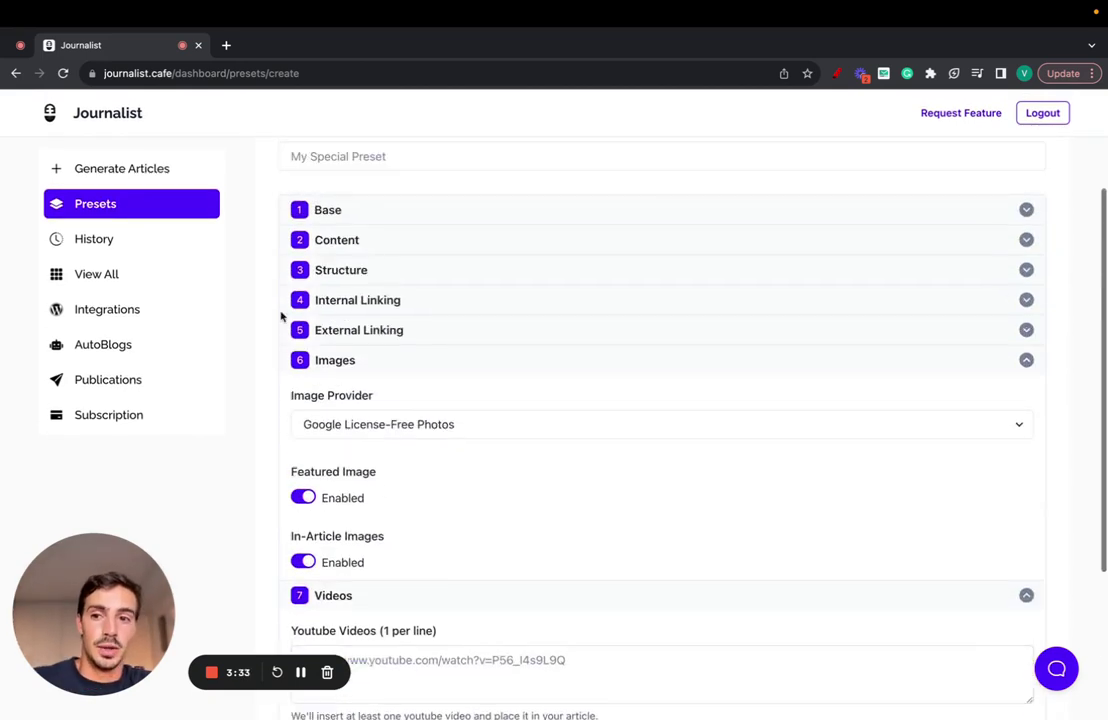
Generate one English article in Titles mode titled 'How to Make a Rocket at Home?'.
left_click(134, 183)
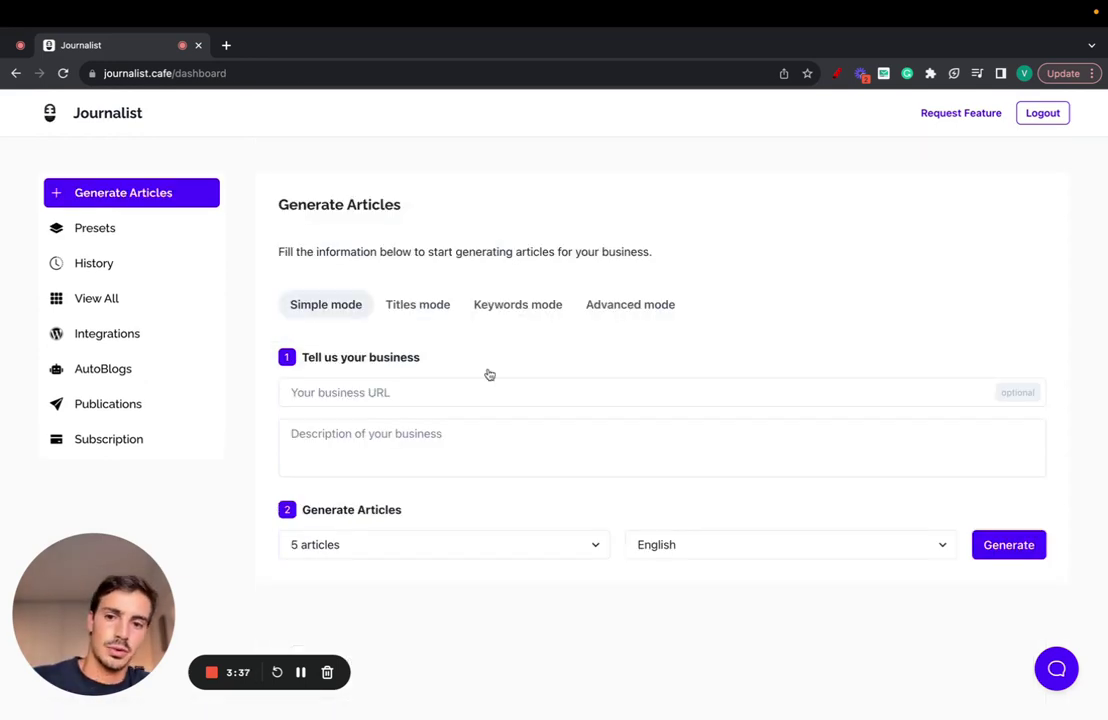
left_click(418, 305)
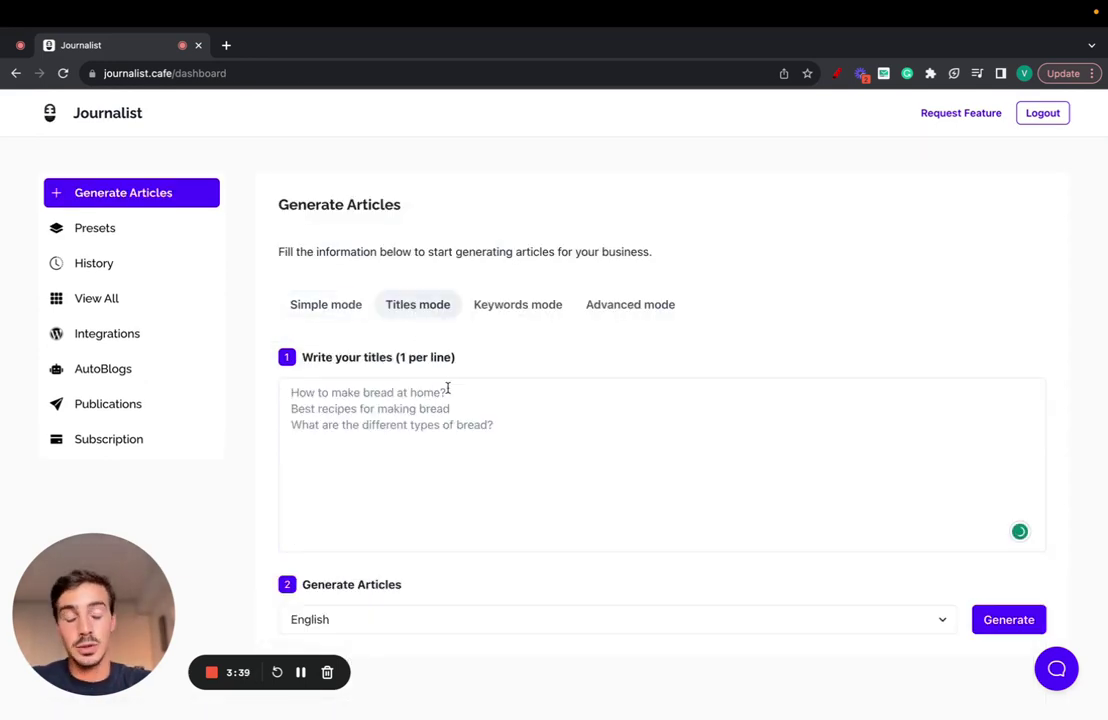
type("How to Make a Rocket at")
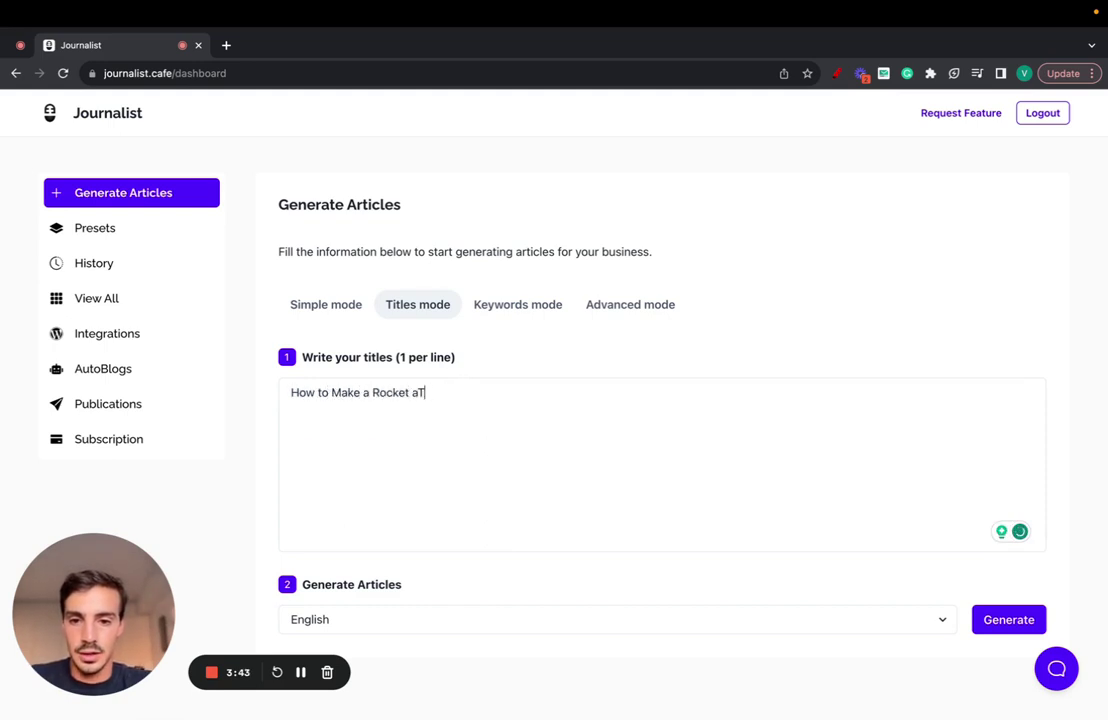
type("ome?")
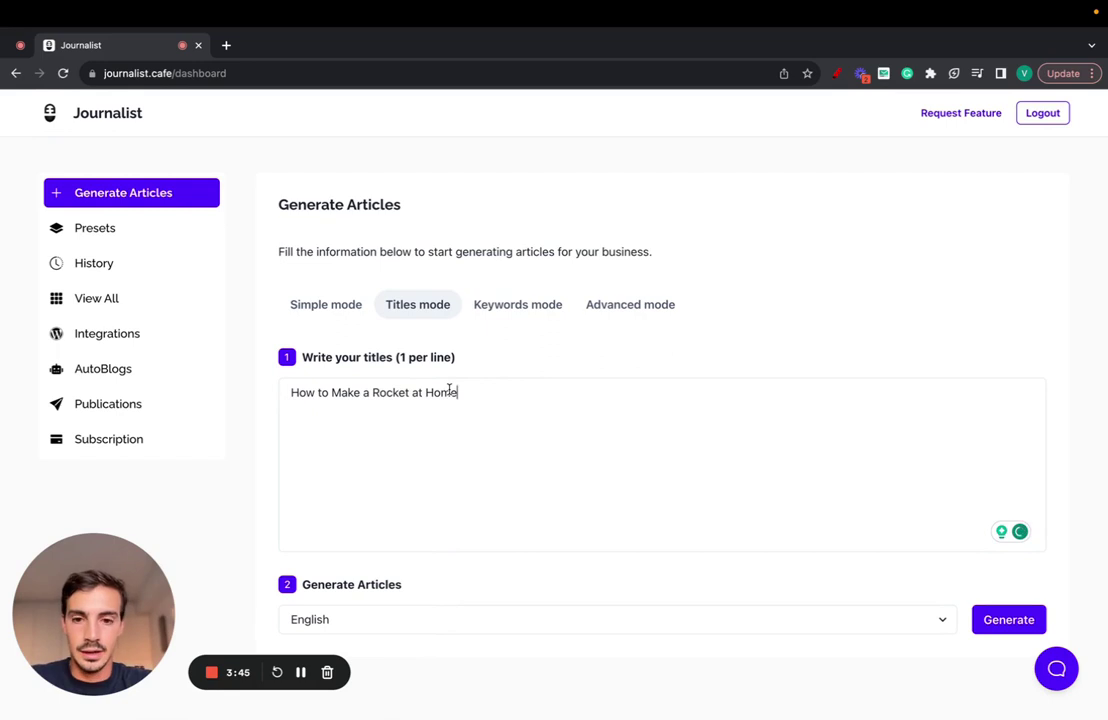
left_click(415, 619)
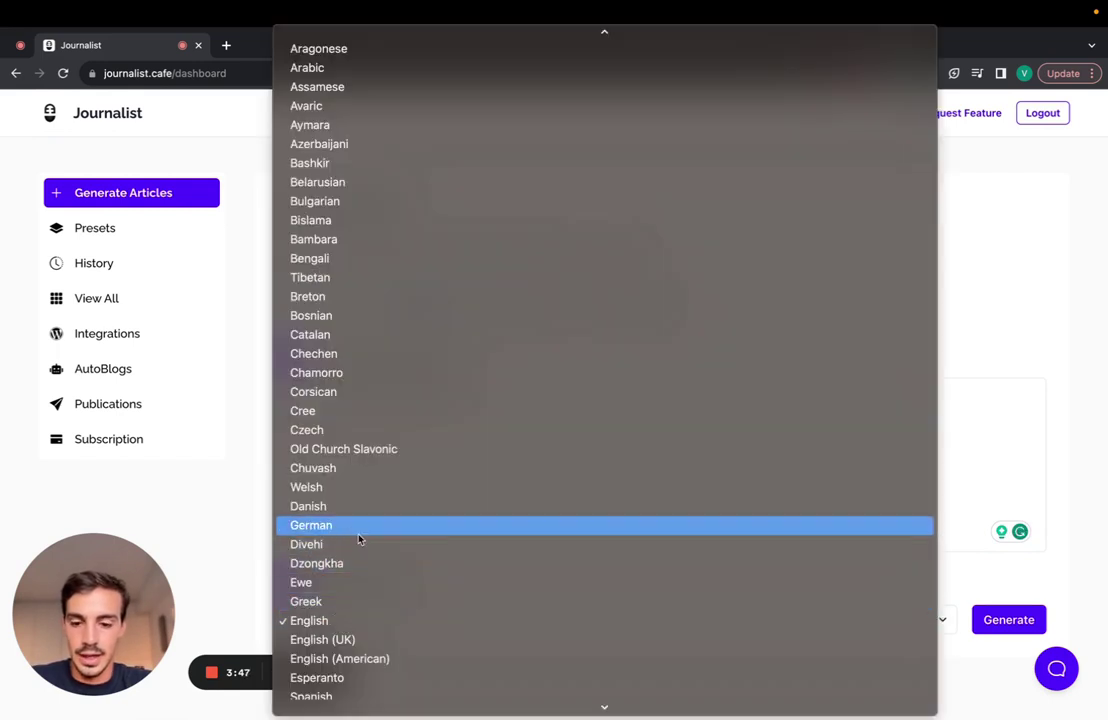
left_click(229, 555)
left_click(1014, 624)
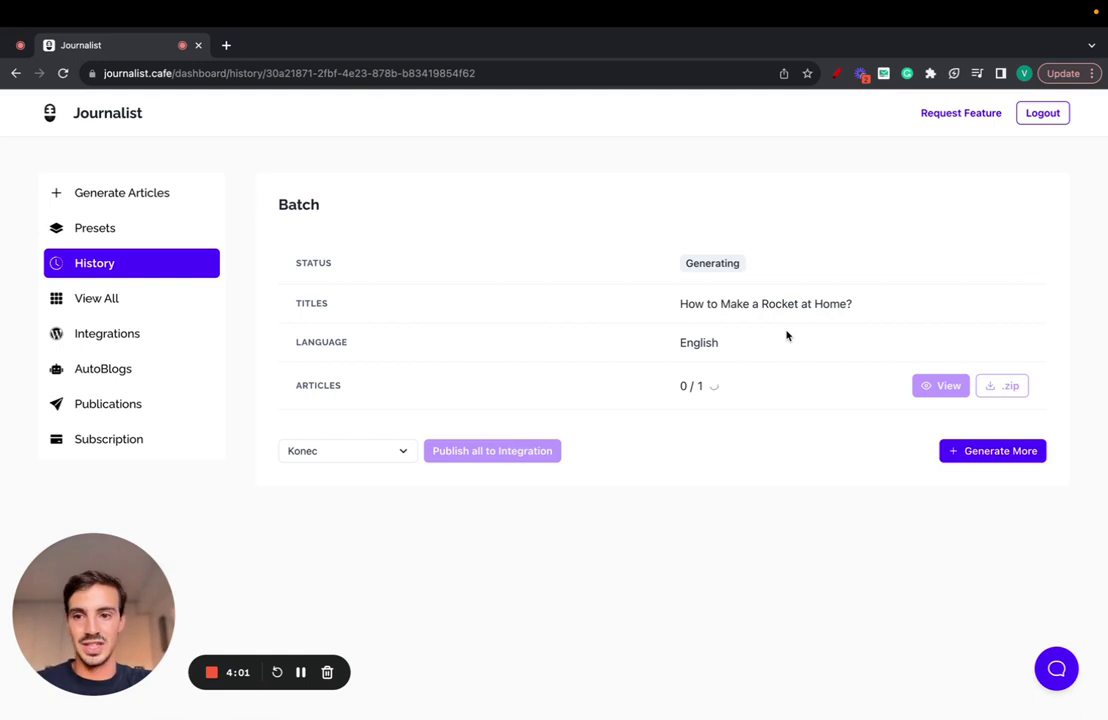
Open the article generator in a new tab and start an Advanced-mode preset.
left_click(163, 193, "super")
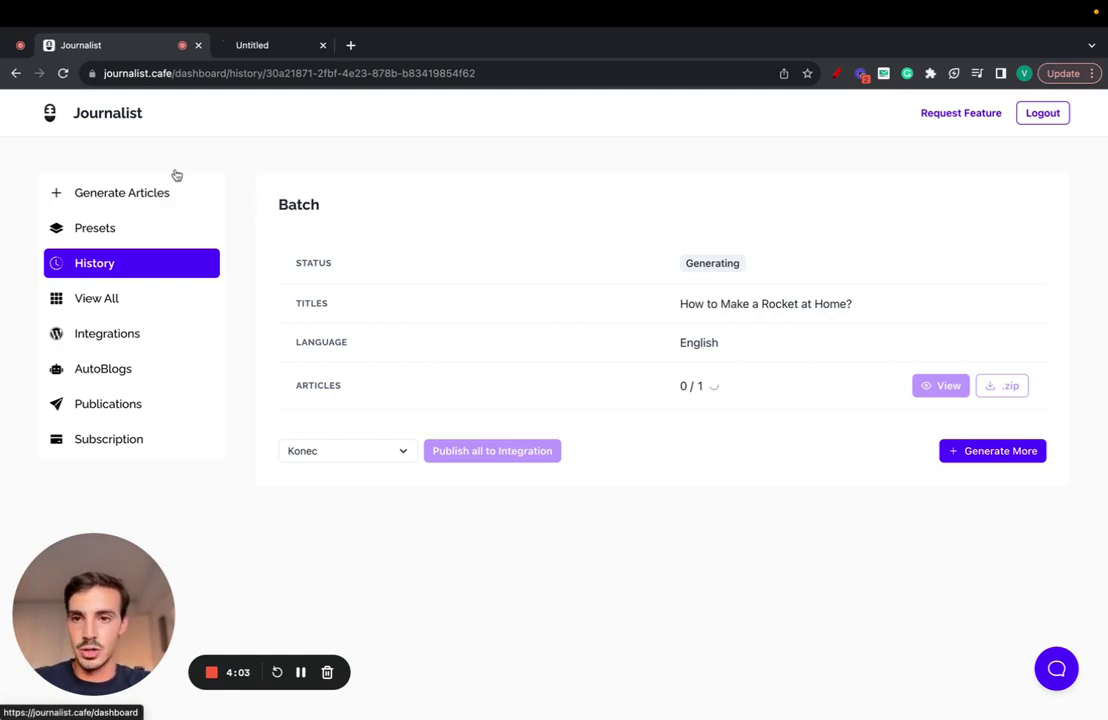
left_click(264, 50)
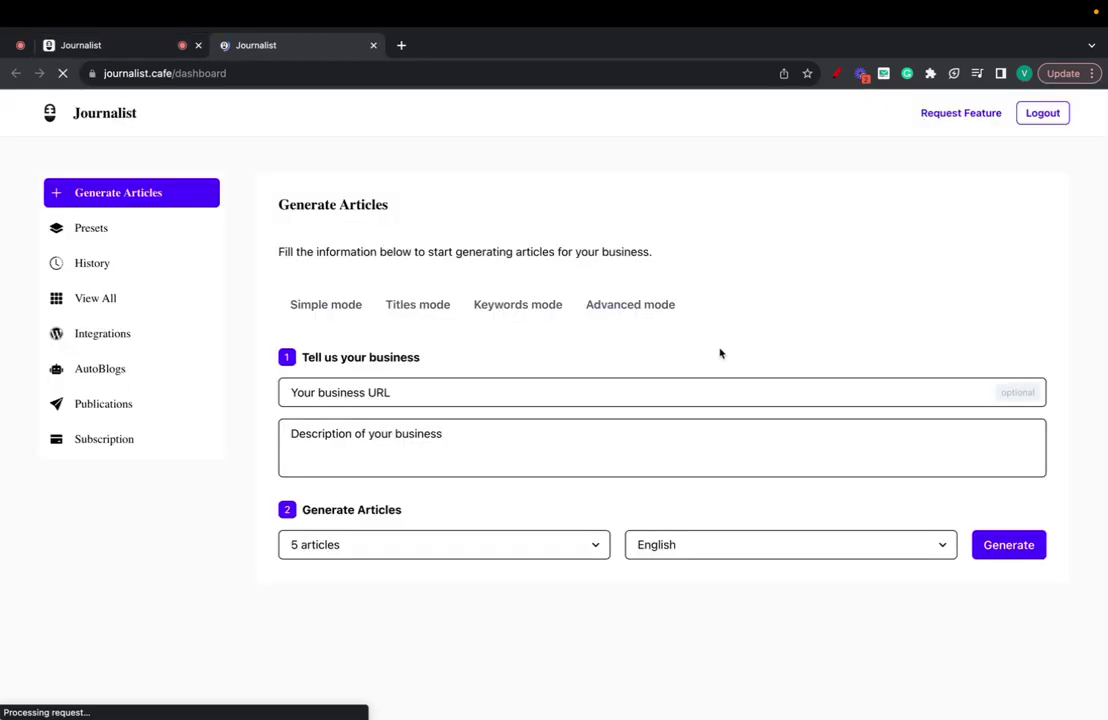
left_click(652, 310)
left_click(983, 359)
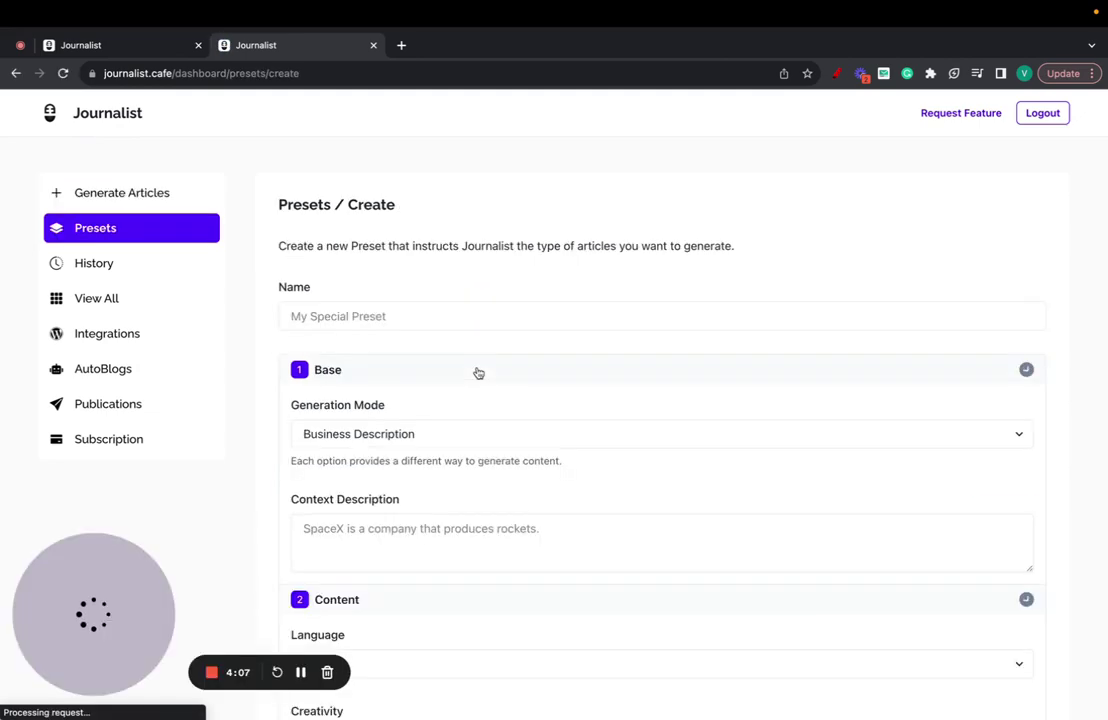
Browse the preset form's image provider choices, then return to the rocket batch tab.
scroll(478, 372, "down", 5)
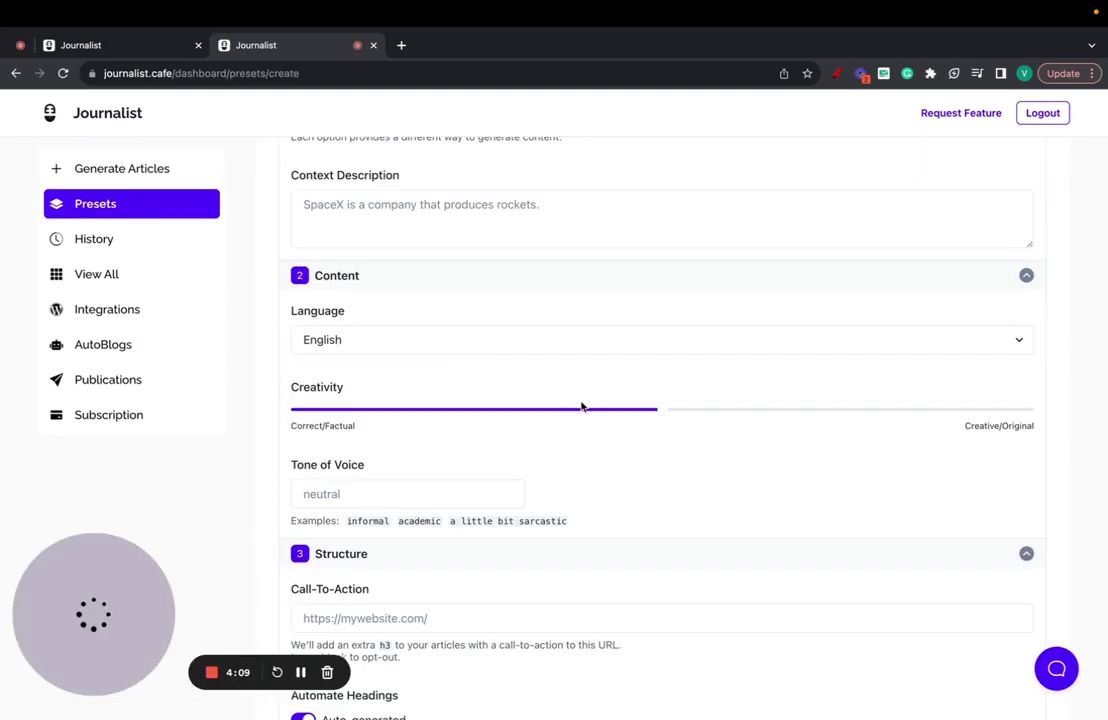
scroll(584, 403, "down", 7)
scroll(379, 394, "down", 6)
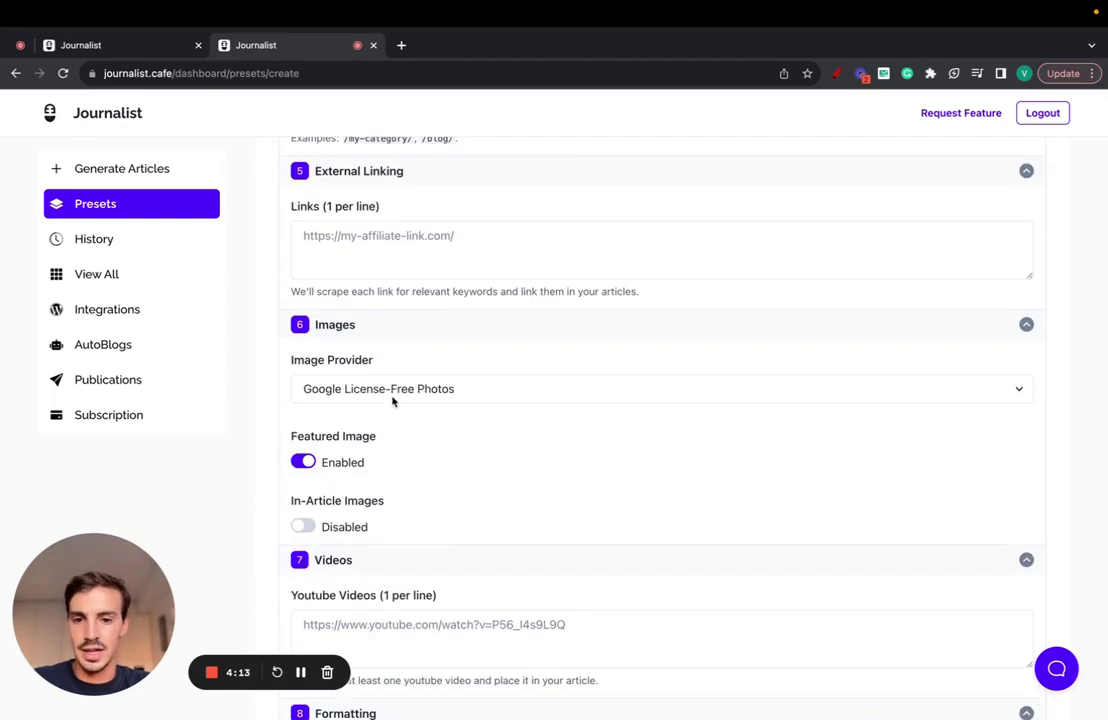
left_click(391, 390)
left_click(396, 435)
scroll(396, 437, "down", 3)
scroll(396, 437, "up", 20)
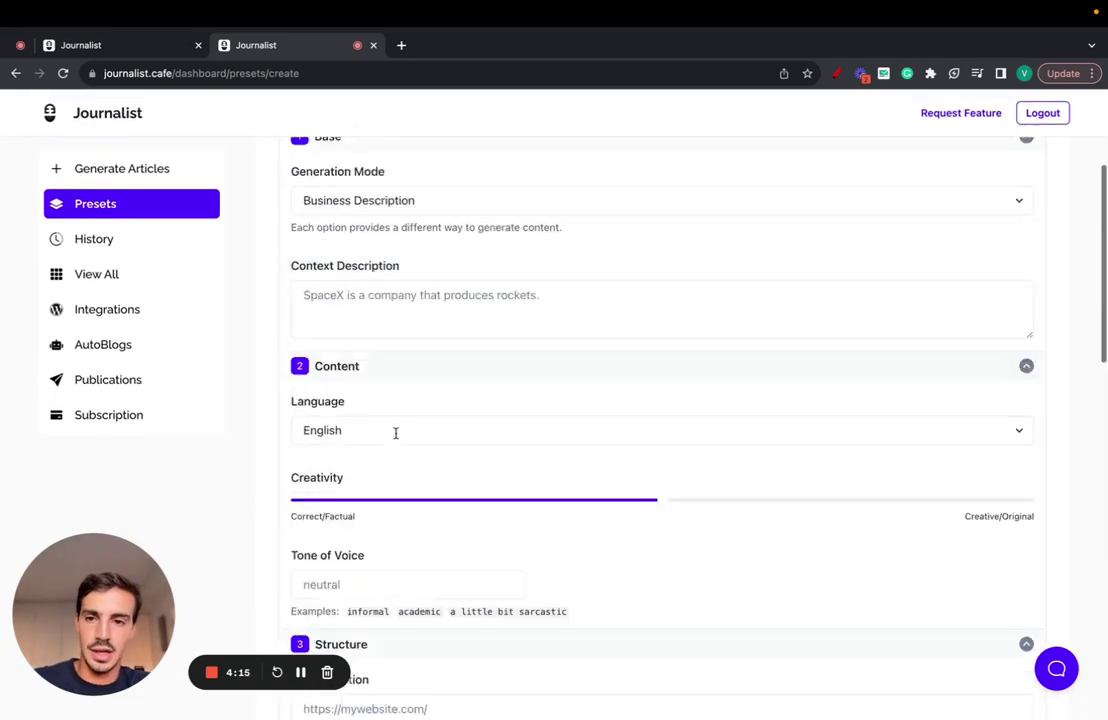
left_click(158, 45)
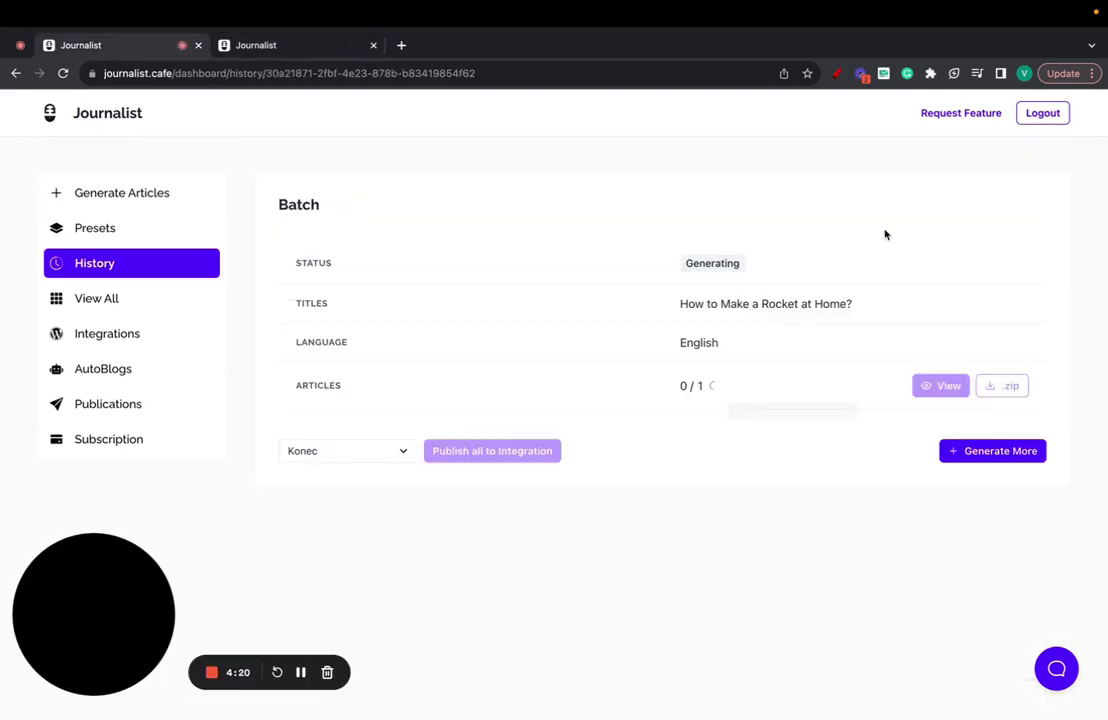
Open the rocket article, toggle its table of contents, and scroll through it.
left_click_drag(678, 304, 888, 302)
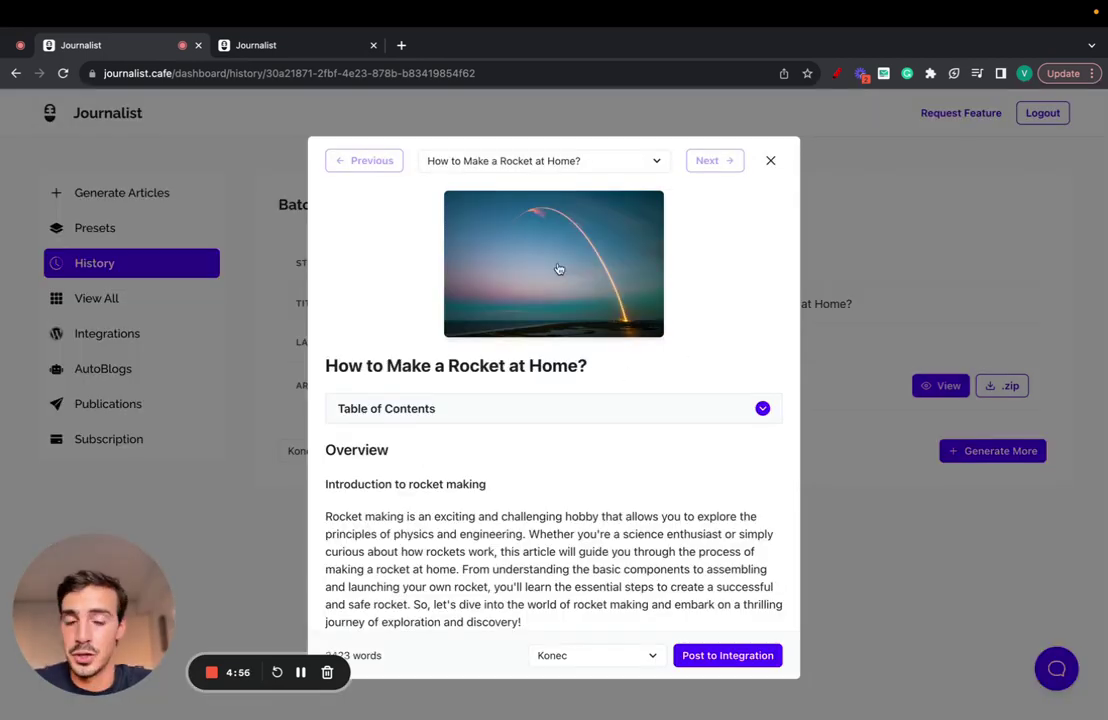
left_click(613, 408)
left_click(588, 414)
scroll(560, 405, "down", 3)
scroll(533, 397, "down", 15)
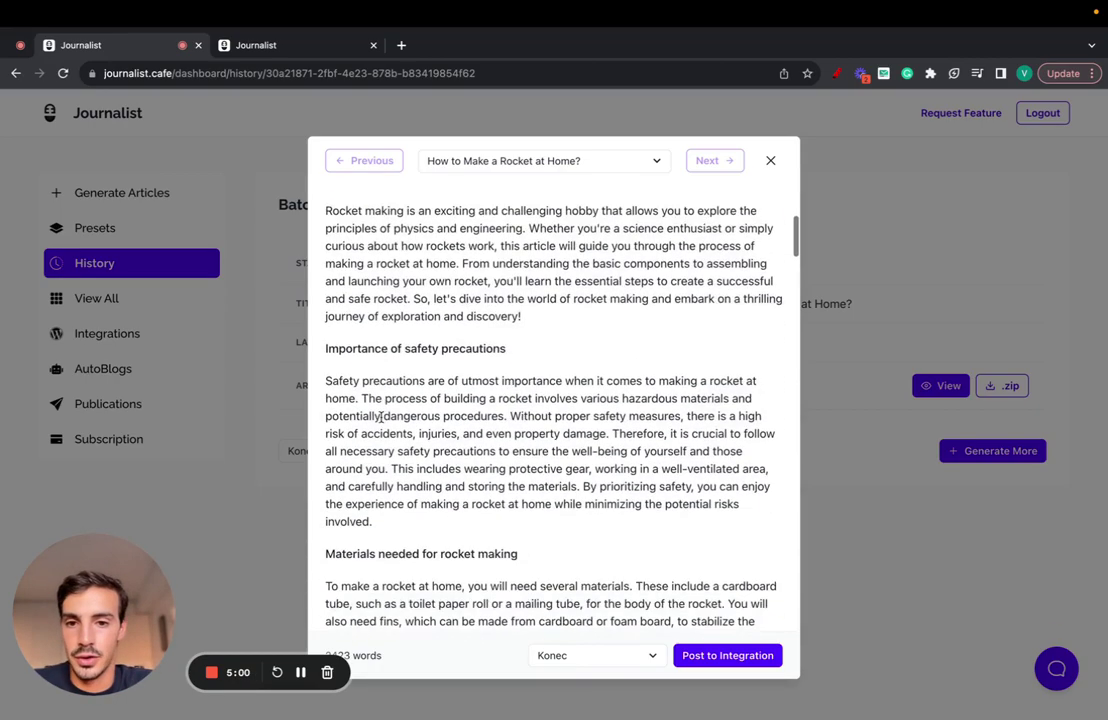
scroll(381, 418, "down", 20)
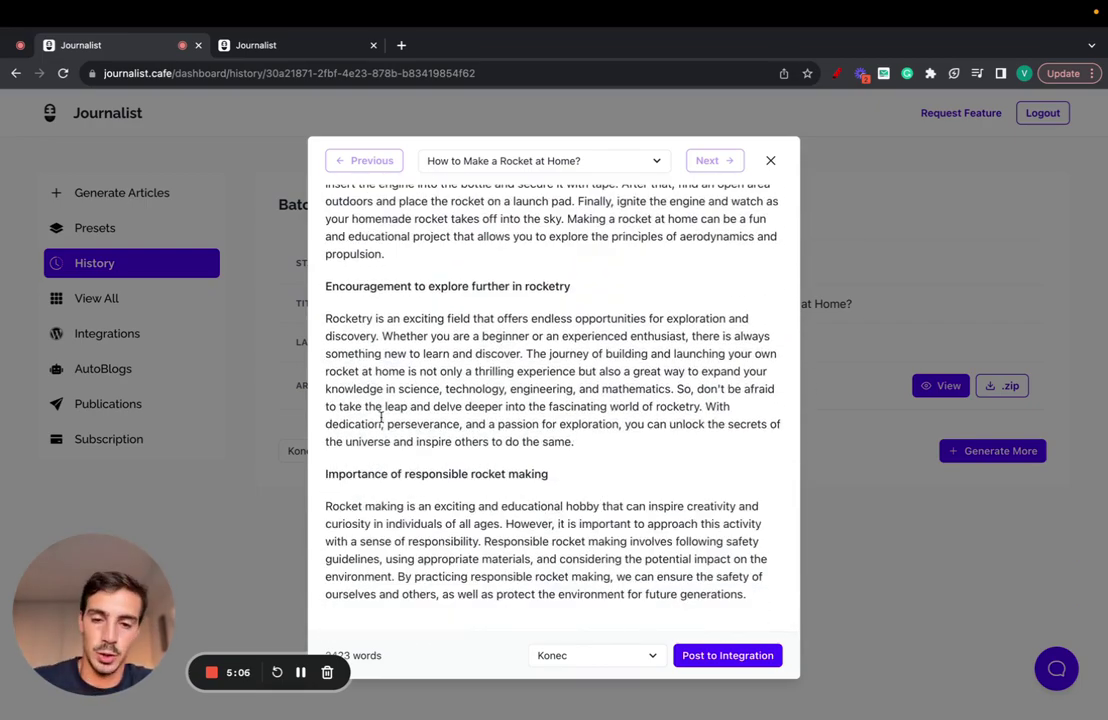
scroll(381, 418, "up", 20)
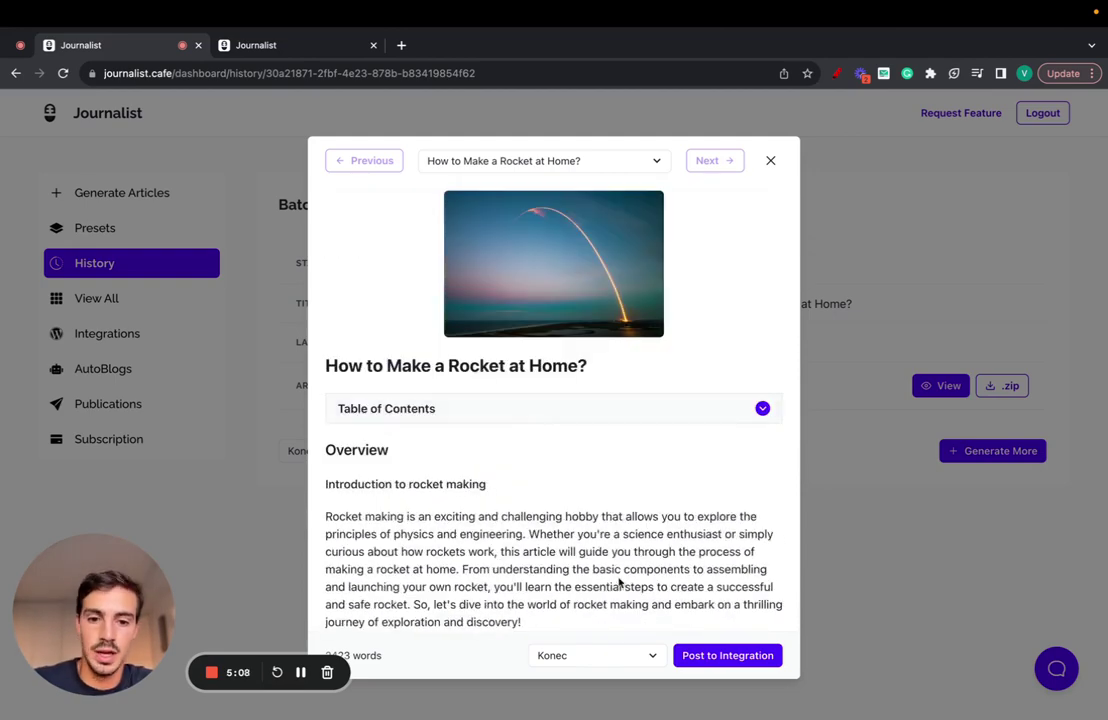
Check the publishing destination choices unchanged, then close the rocket article viewer.
left_click(597, 655)
left_click(598, 657)
left_click_drag(354, 366, 757, 715)
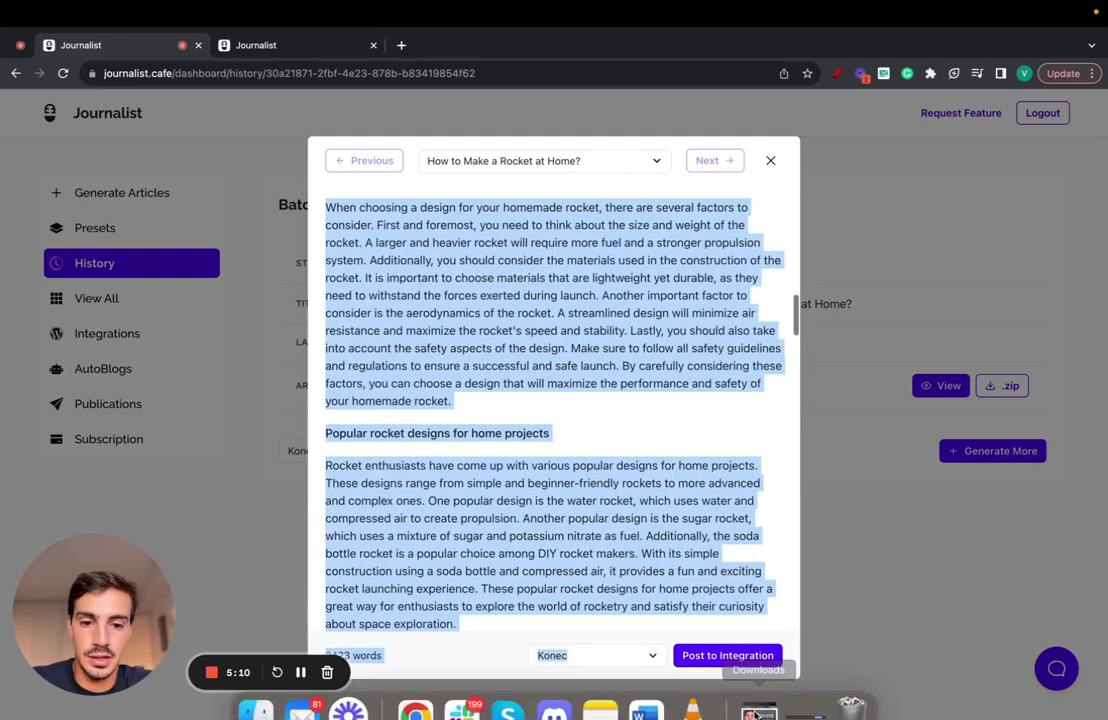
left_click(699, 599)
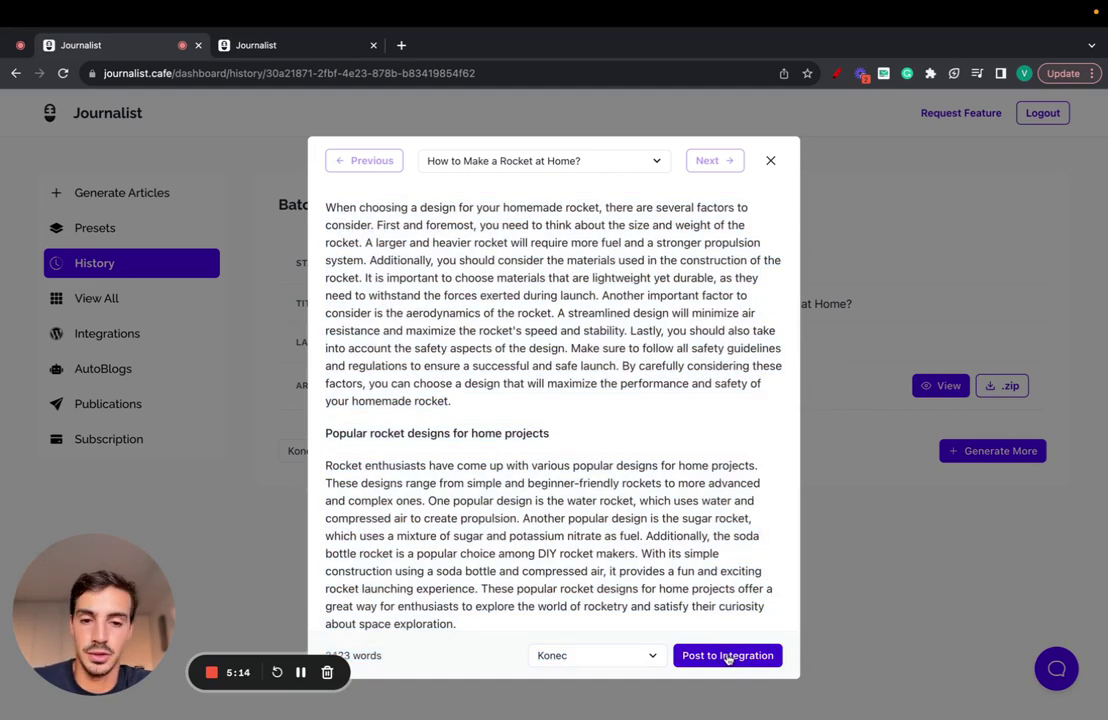
left_click(770, 161)
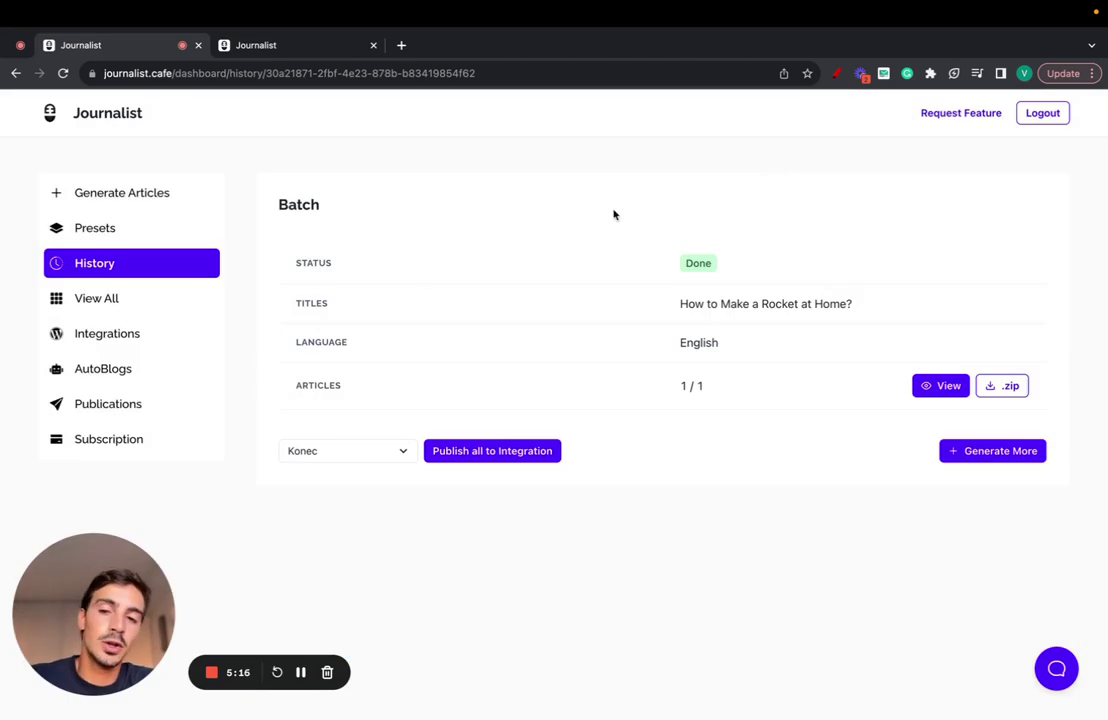
Set the Generate Articles batch size to 20 articles.
left_click(158, 202)
left_click(360, 544)
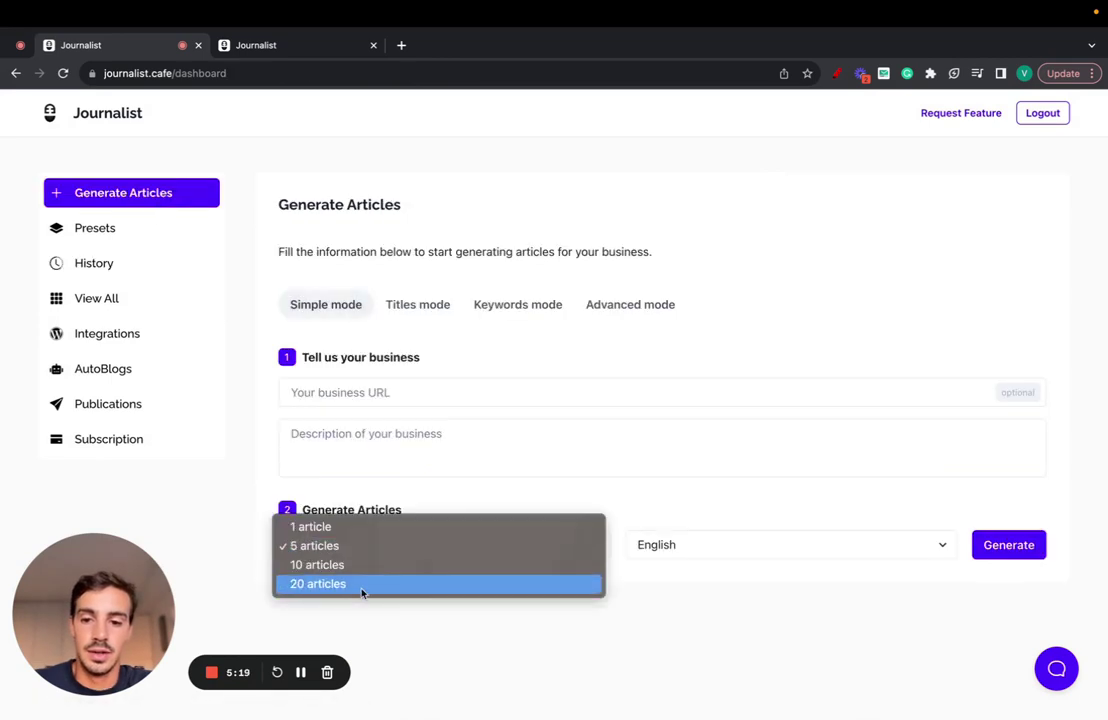
left_click(363, 591)
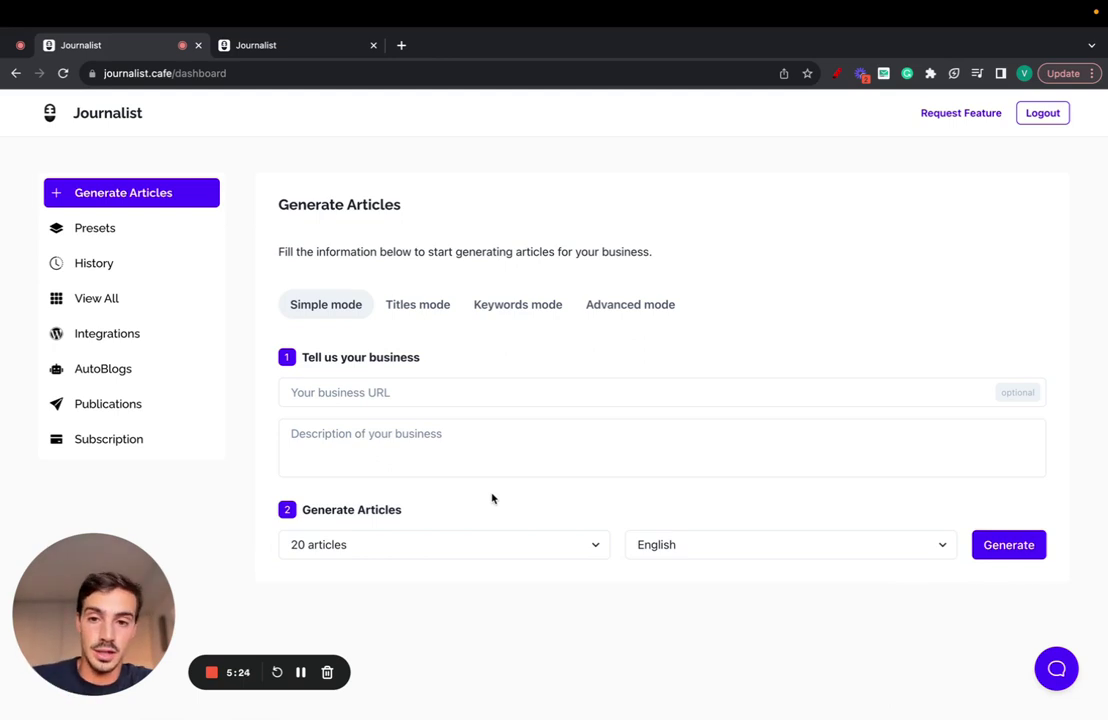
Review and close the Wordpress AI Autoblog article from History, then move to the AutoBlogs page.
left_click(141, 266)
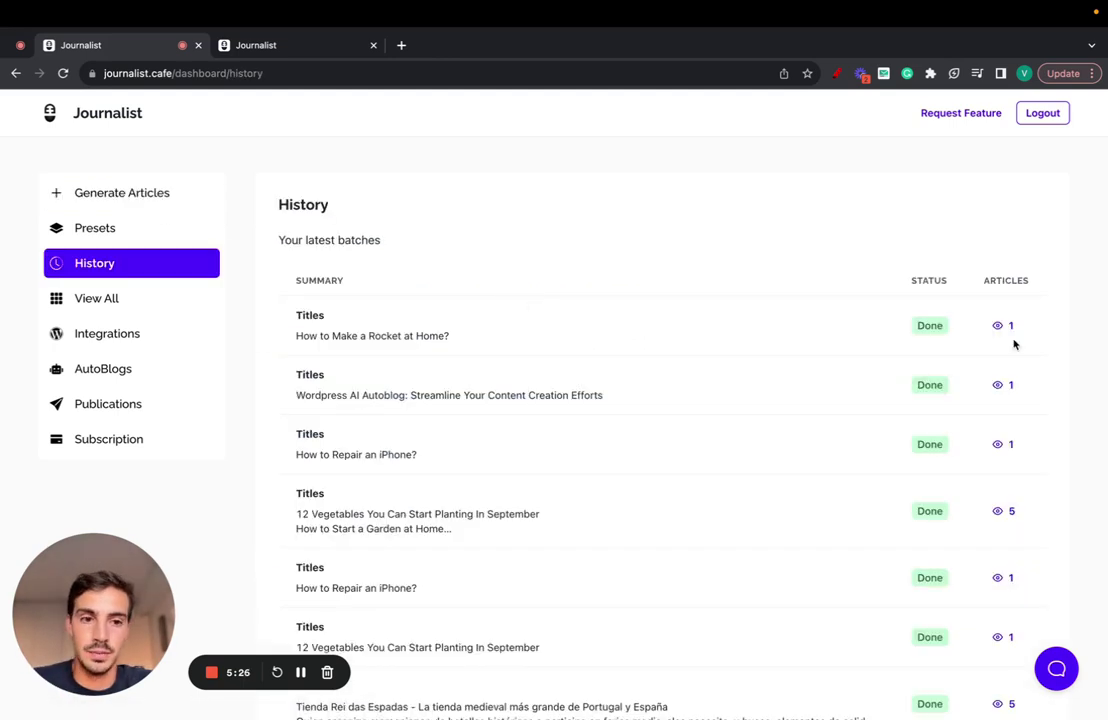
left_click(1004, 385)
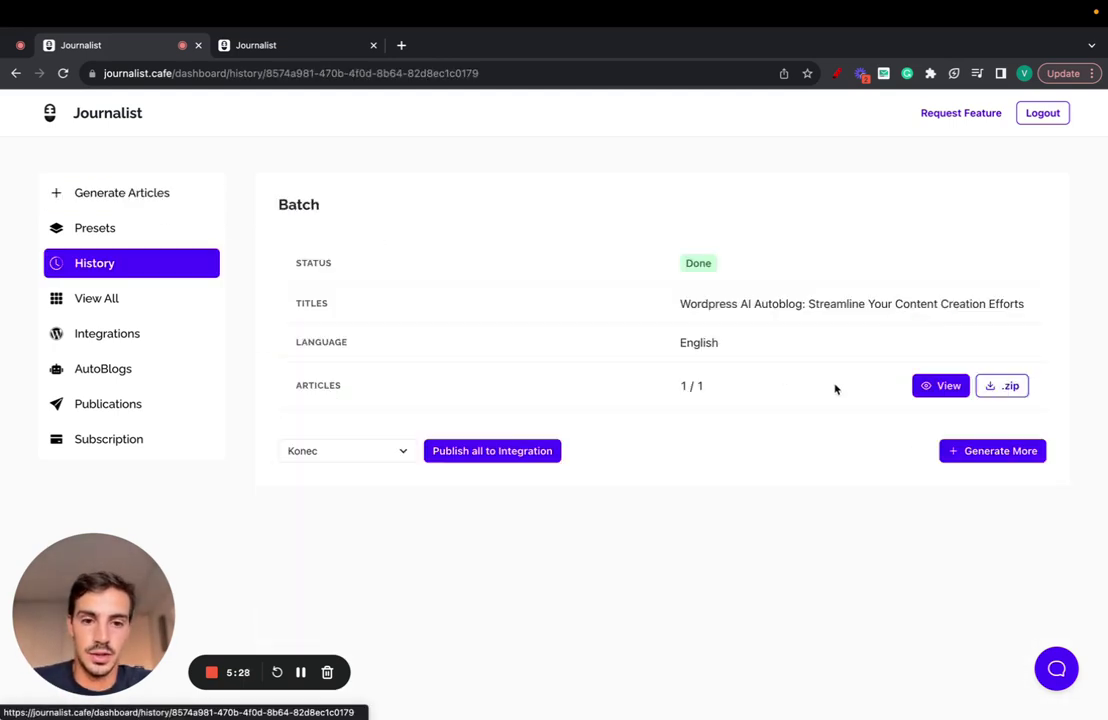
left_click(940, 385)
left_click_drag(406, 326, 636, 586)
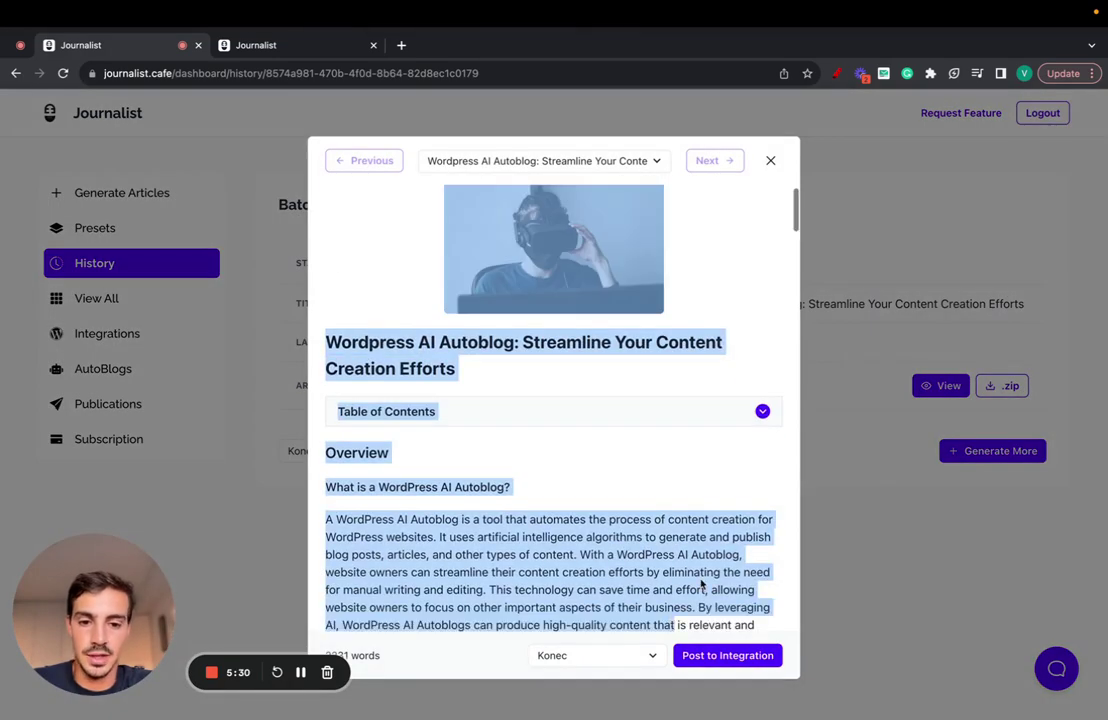
left_click(701, 585)
scroll(701, 585, "down", 2)
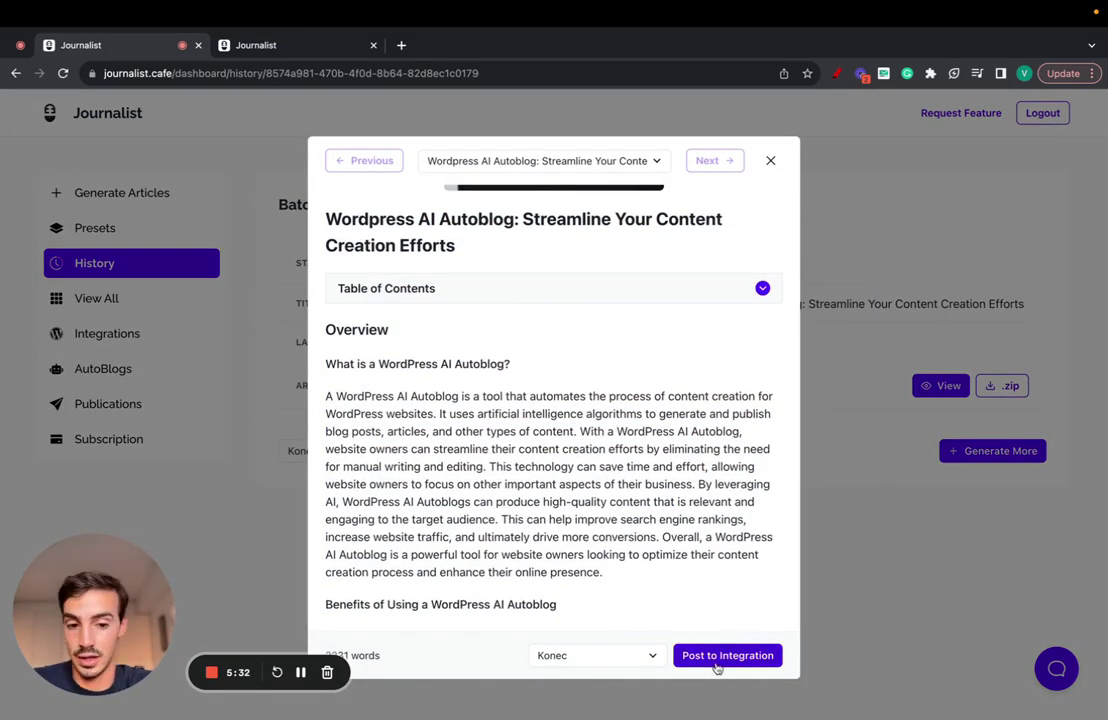
left_click(932, 547)
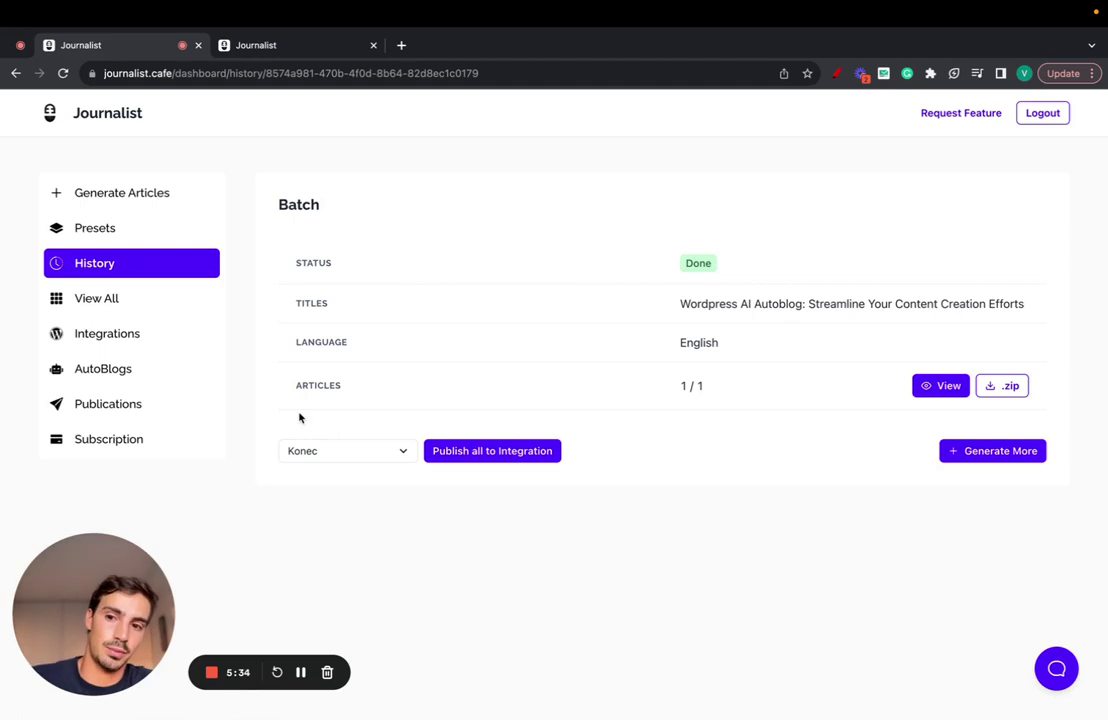
left_click(117, 372)
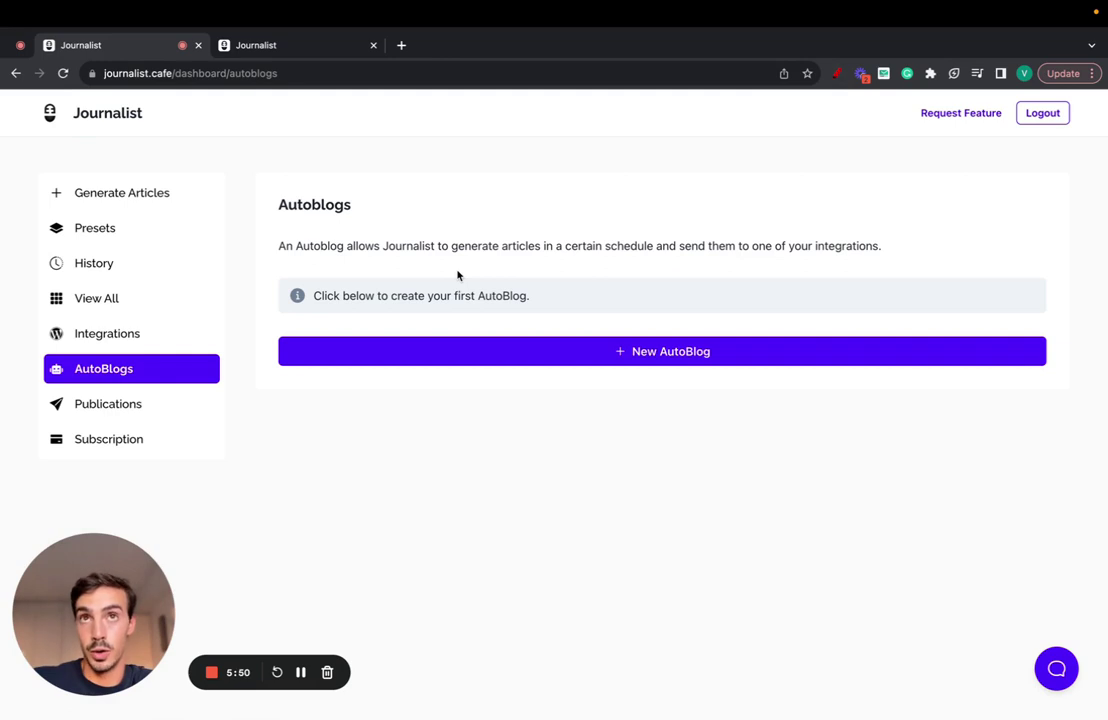
left_click(837, 73)
left_click_drag(352, 438, 380, 541)
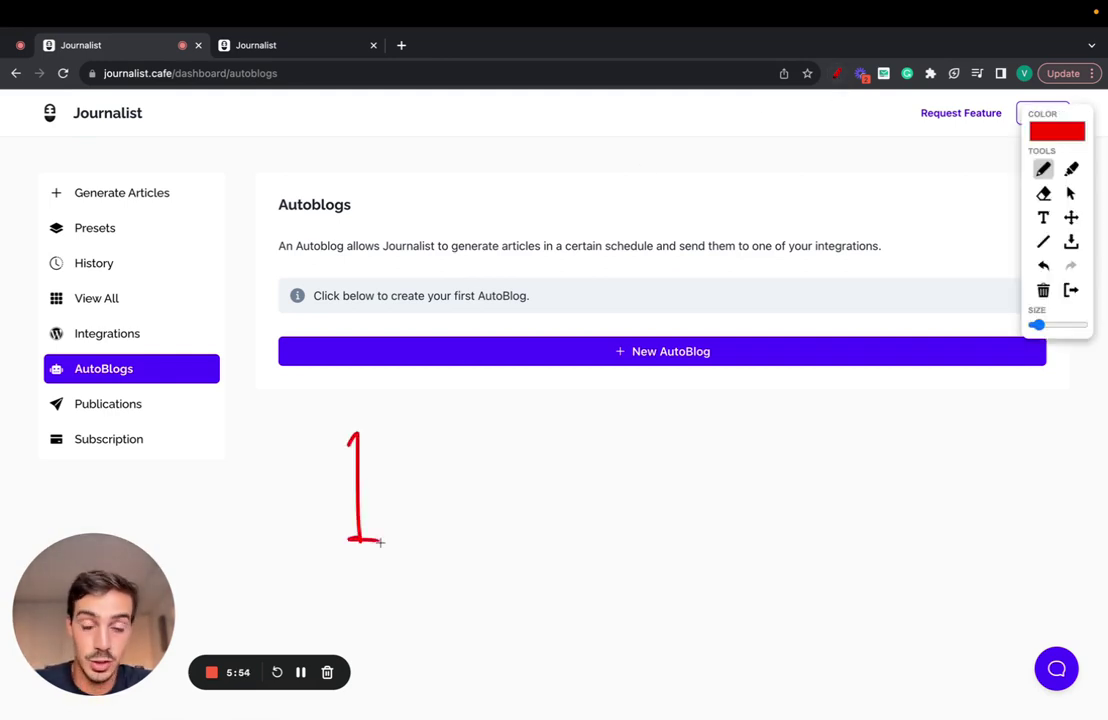
mouse_move(527, 388)
left_mouse_down()
mouse_move(673, 638)
mouse_move(769, 418)
mouse_move(540, 384)
left_mouse_up()
mouse_move(45, 127)
left_mouse_down()
mouse_move(180, 126)
mouse_move(633, 460)
left_mouse_up()
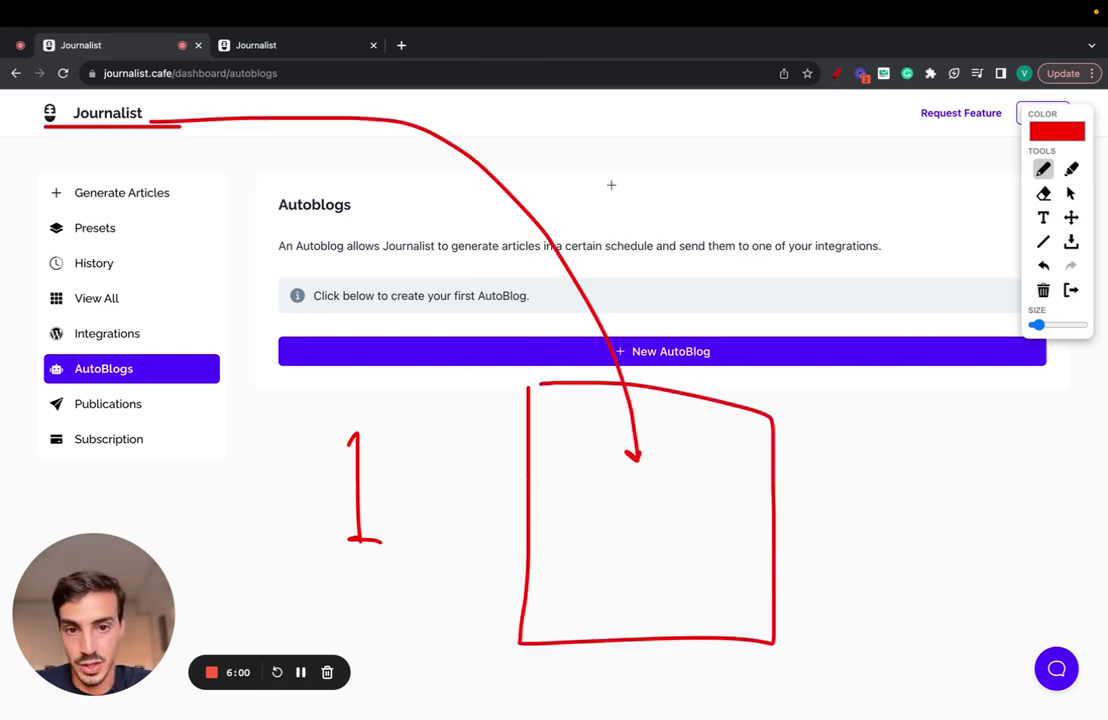
mouse_move(591, 191)
left_mouse_down()
mouse_move(612, 233)
mouse_move(665, 191)
left_mouse_up()
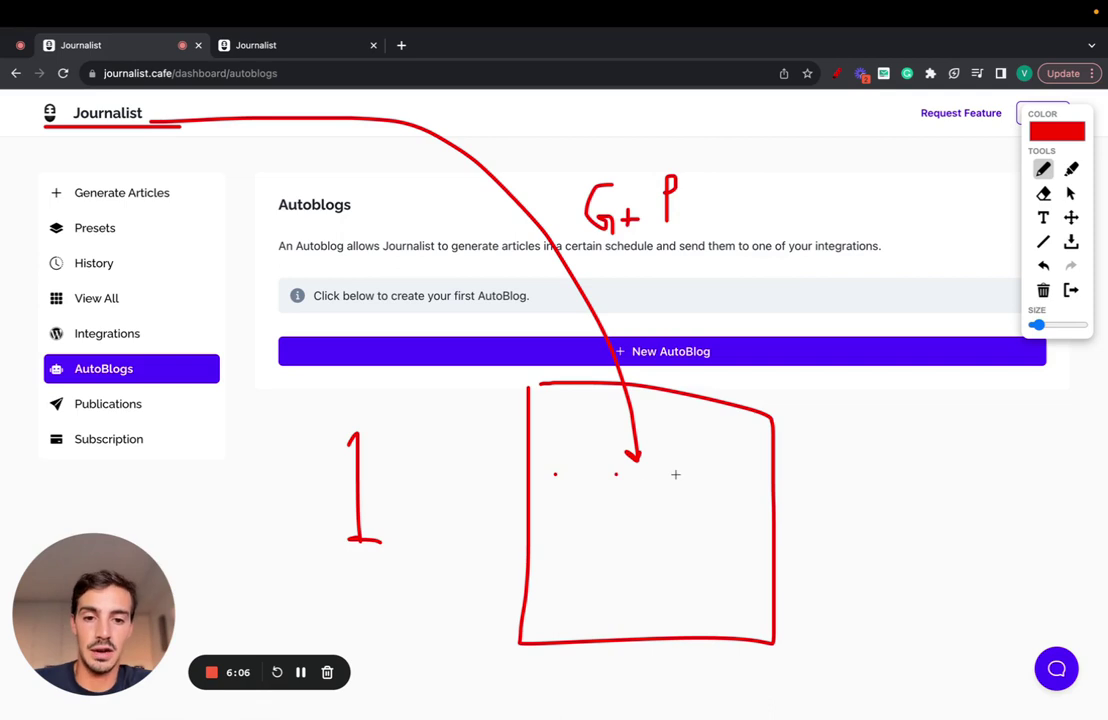
left_click(572, 510)
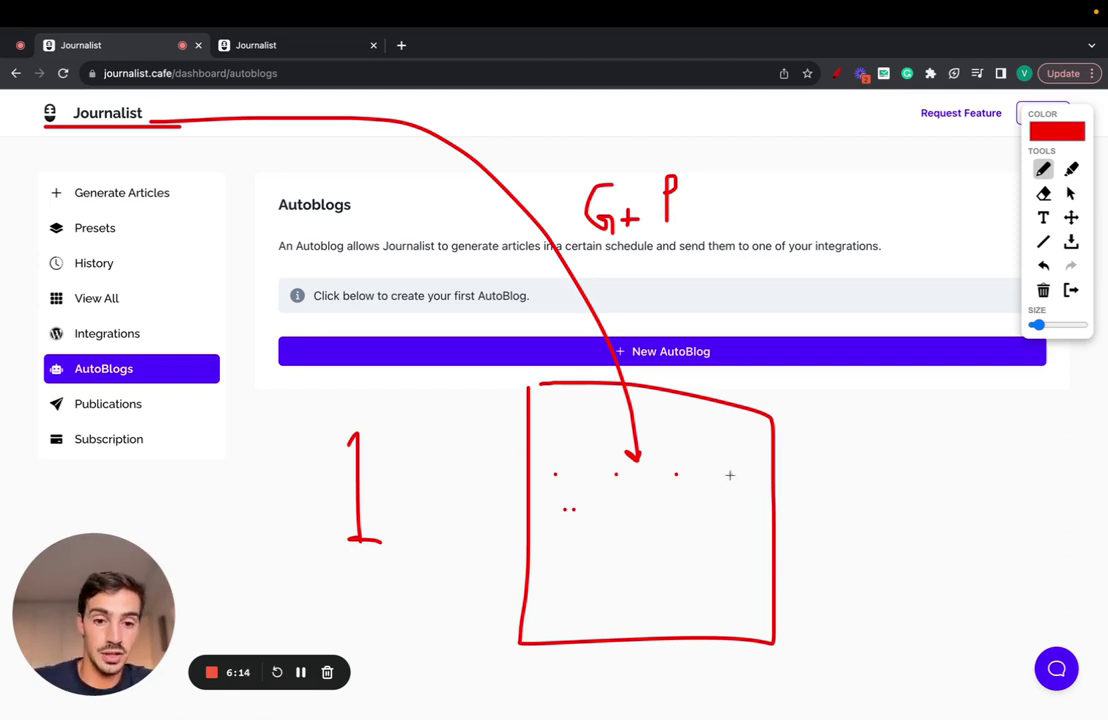
left_click_drag(730, 475, 893, 437)
mouse_move(911, 380)
left_mouse_down()
mouse_move(910, 631)
mouse_move(1009, 559)
mouse_move(933, 384)
mouse_move(898, 390)
left_mouse_up()
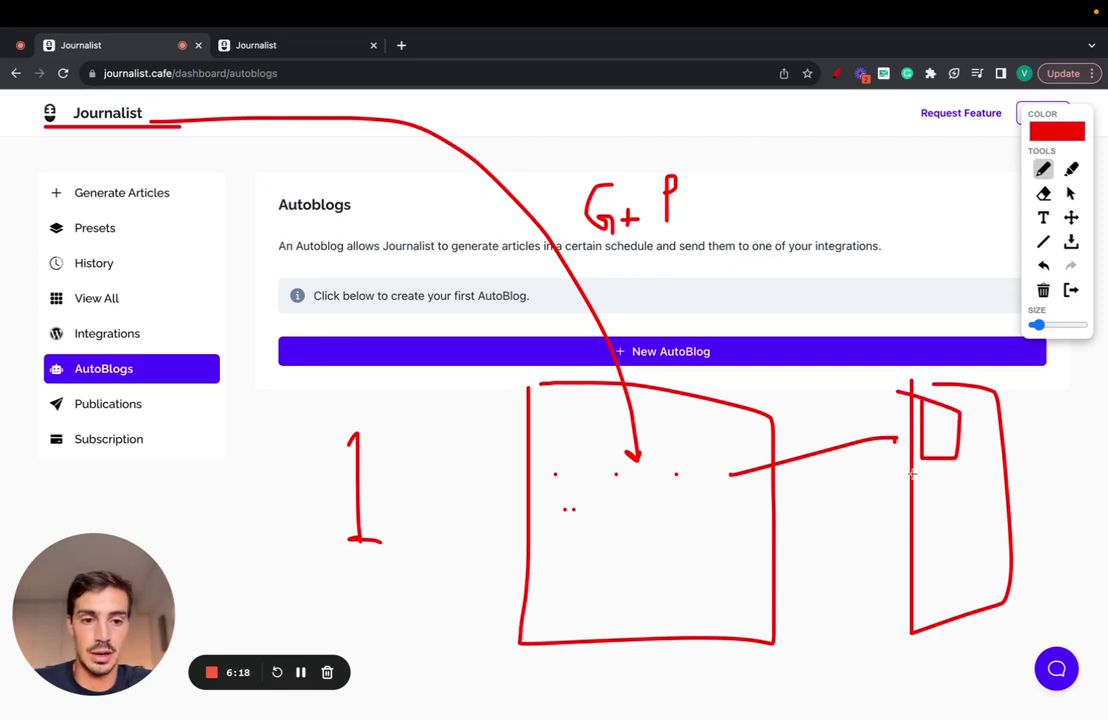
mouse_move(912, 475)
left_mouse_down()
mouse_move(965, 475)
mouse_move(945, 537)
mouse_move(930, 497)
mouse_move(956, 507)
left_mouse_up()
mouse_move(945, 565)
left_mouse_down()
mouse_move(958, 566)
mouse_move(942, 600)
left_mouse_up()
left_click_drag(930, 631, 988, 631)
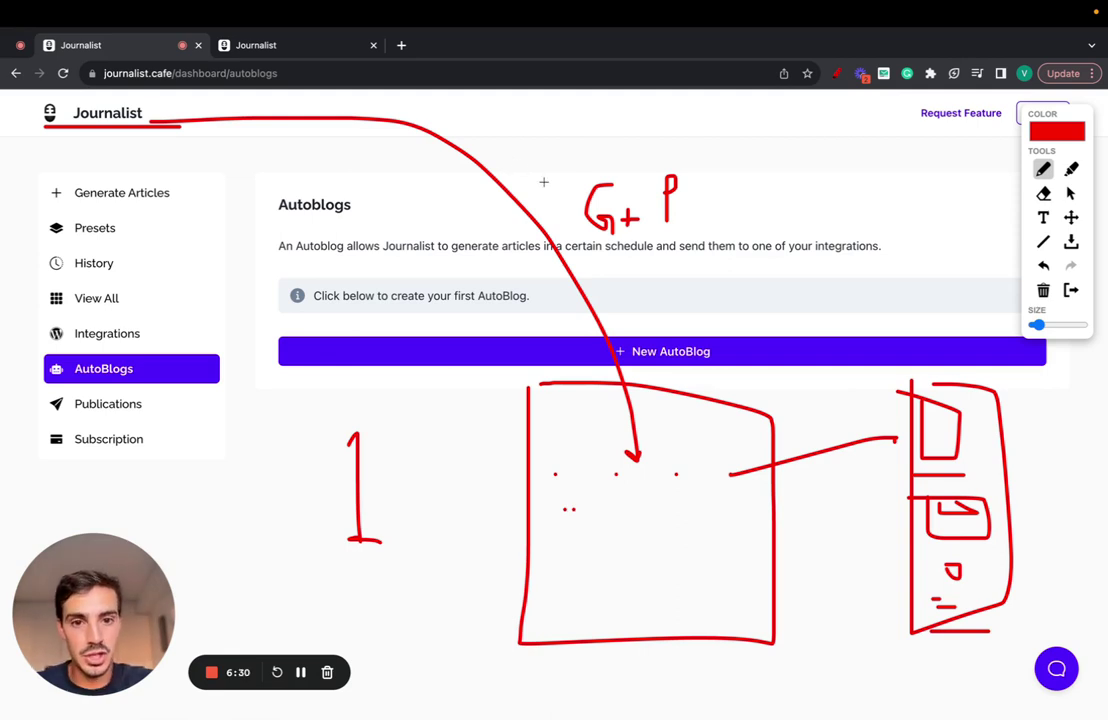
left_click(1071, 289)
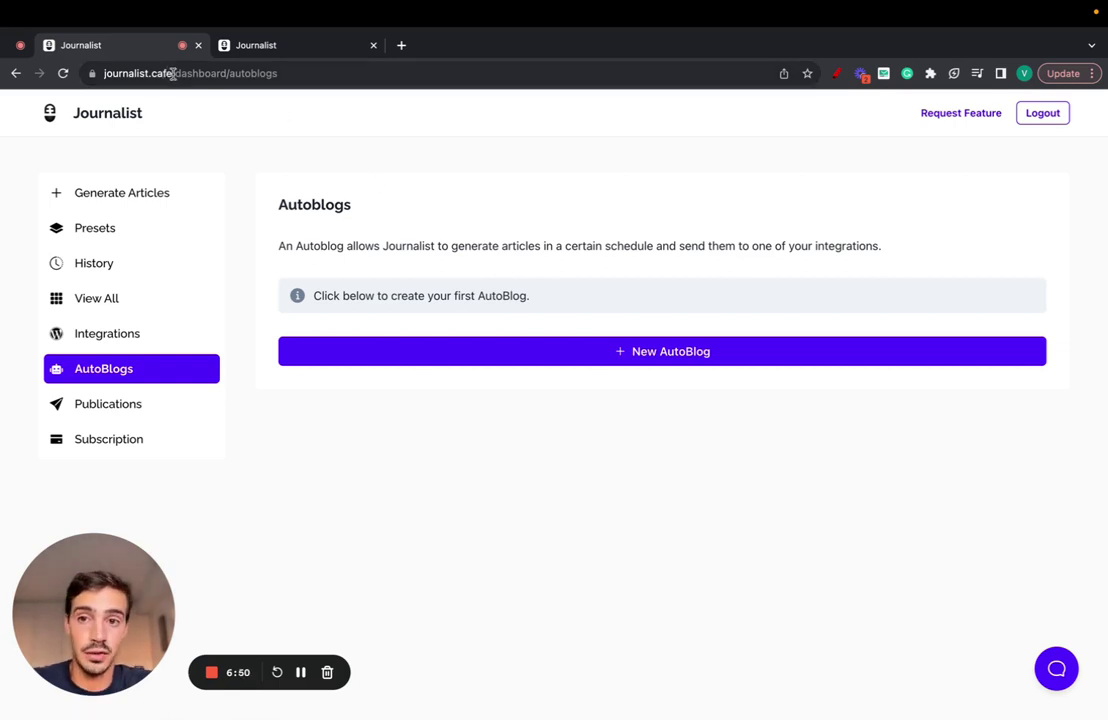
left_click_drag(150, 66, 57, 70)
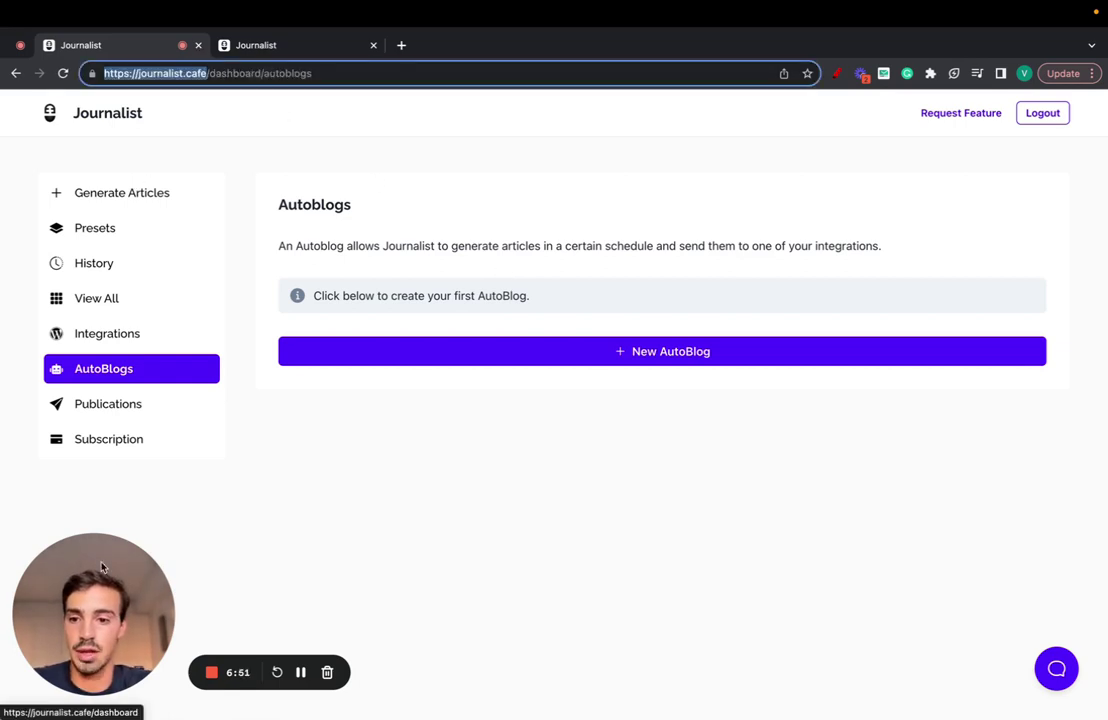